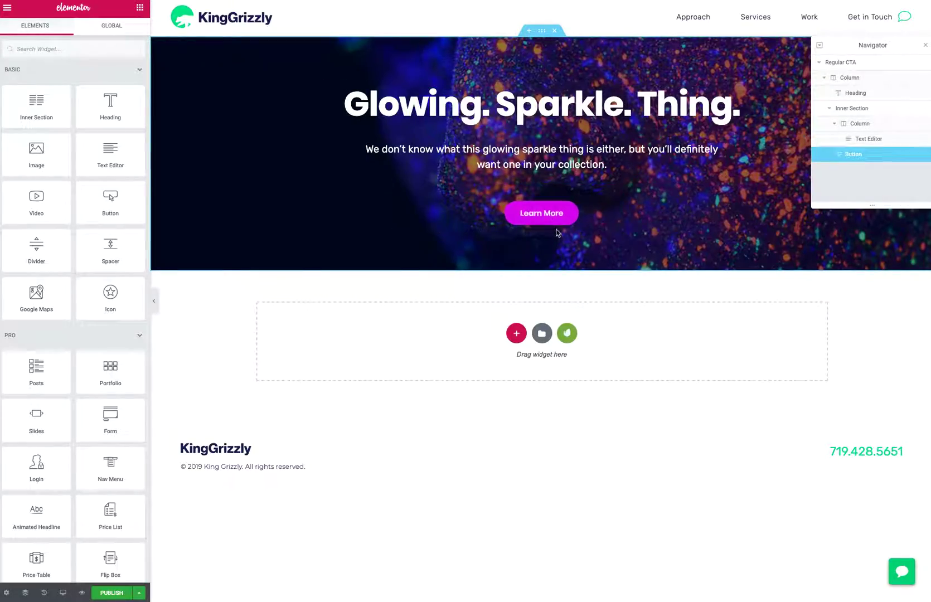
Step: Preview the page without the editing panel to examine the hero section's heading, text and button
left_click(155, 305)
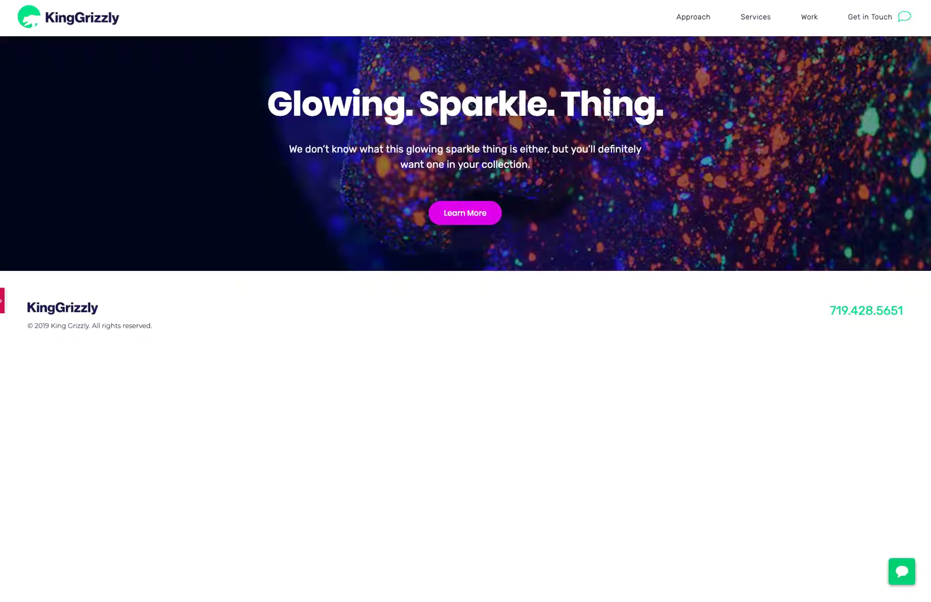
left_click_drag(635, 102, 494, 105)
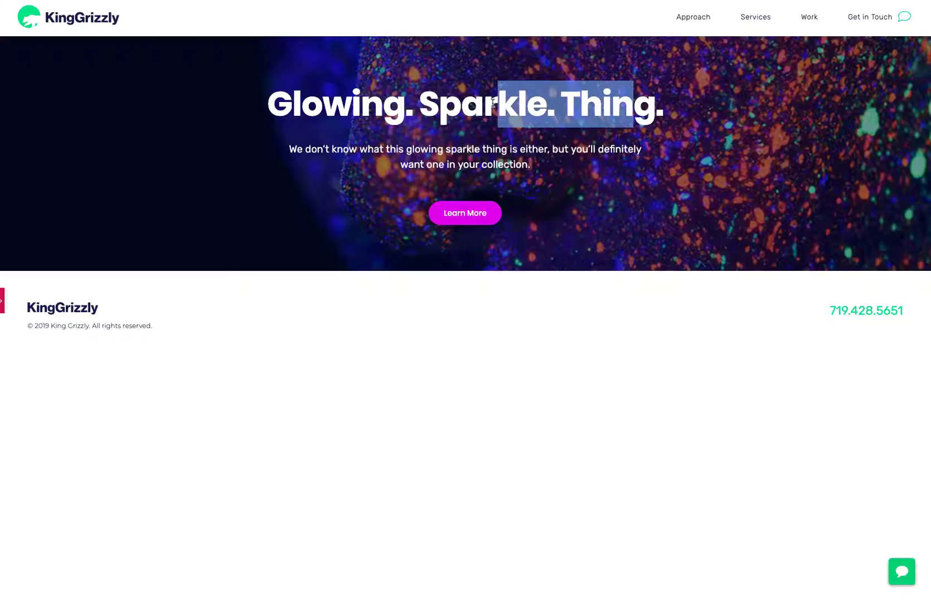
left_click(493, 106)
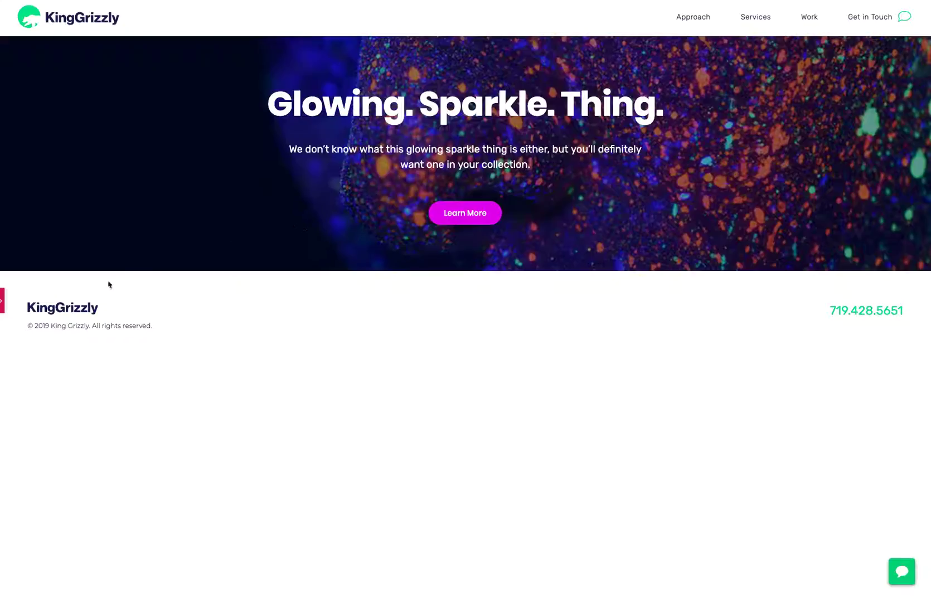
left_click(3, 301)
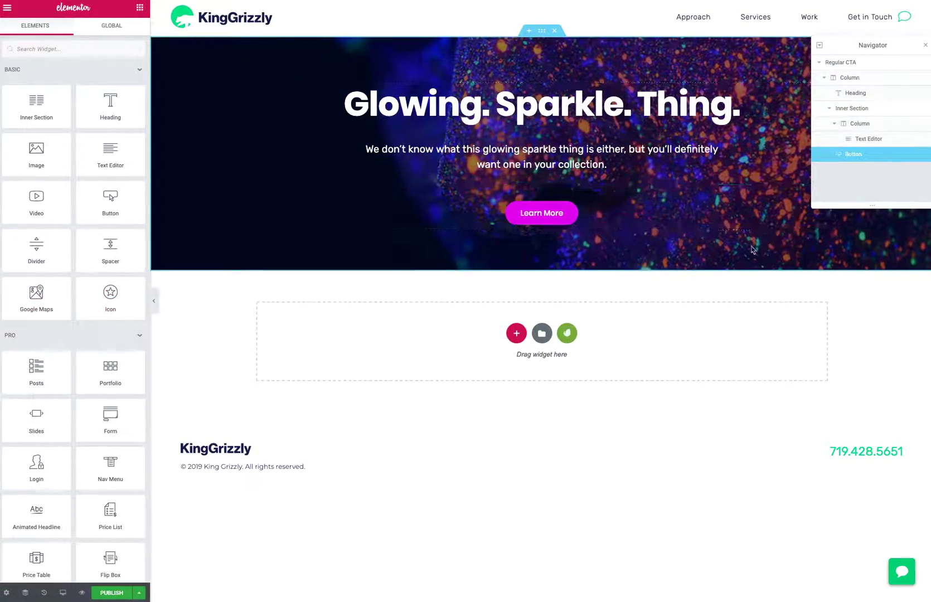
Step: Review the hero section's normal and hover background style settings and collapse its tree in the Navigator
left_click(541, 30)
left_click(87, 30)
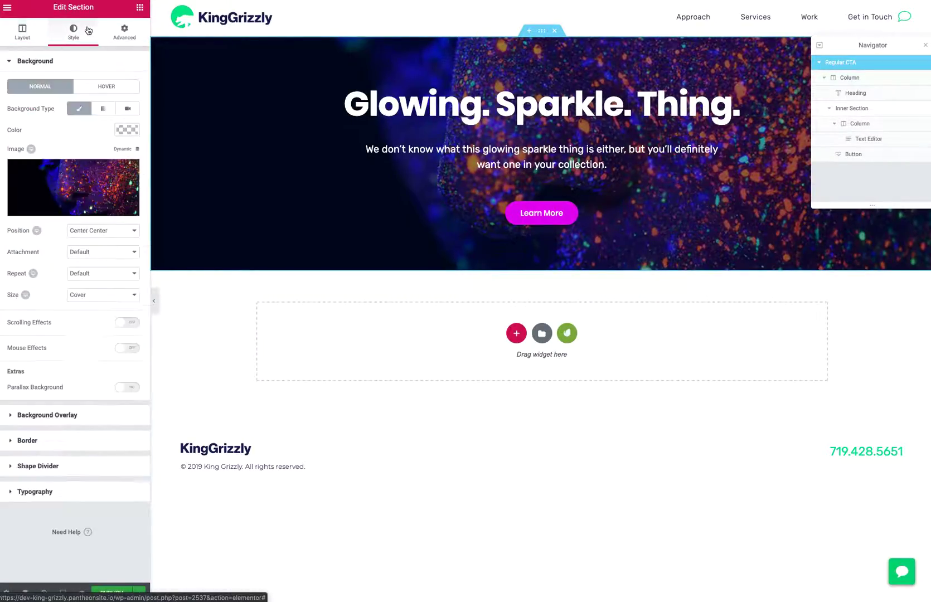
left_click(88, 87)
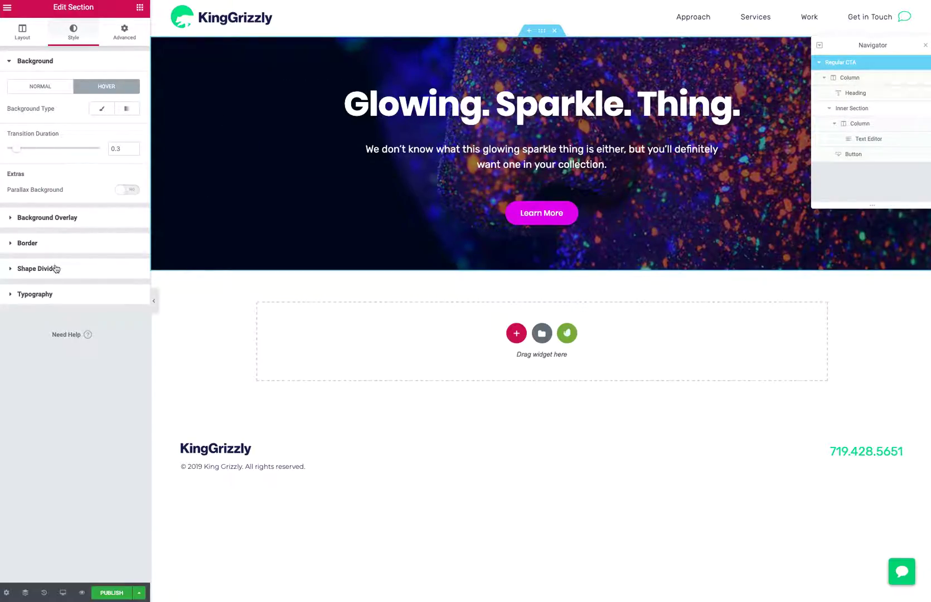
left_click(54, 88)
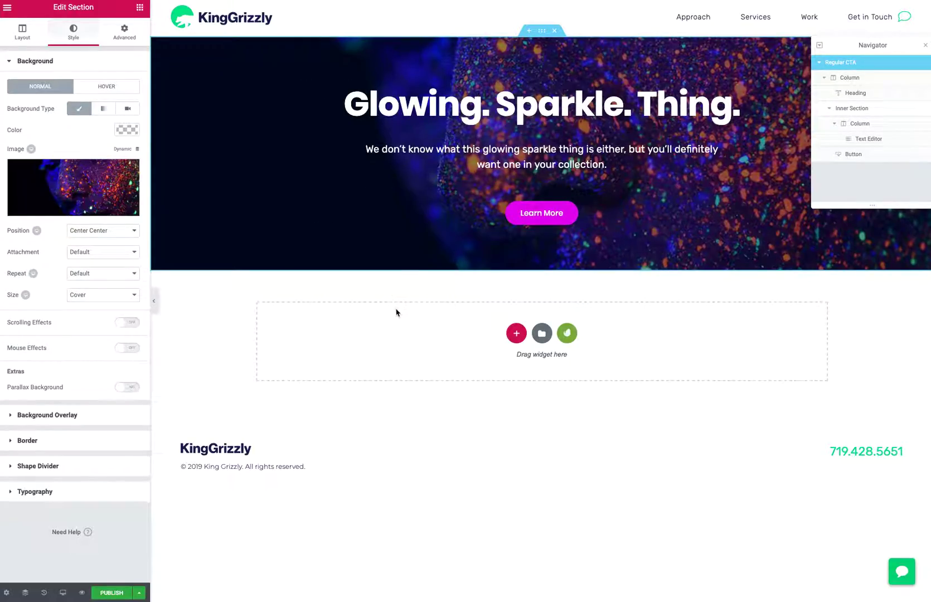
left_click(819, 62)
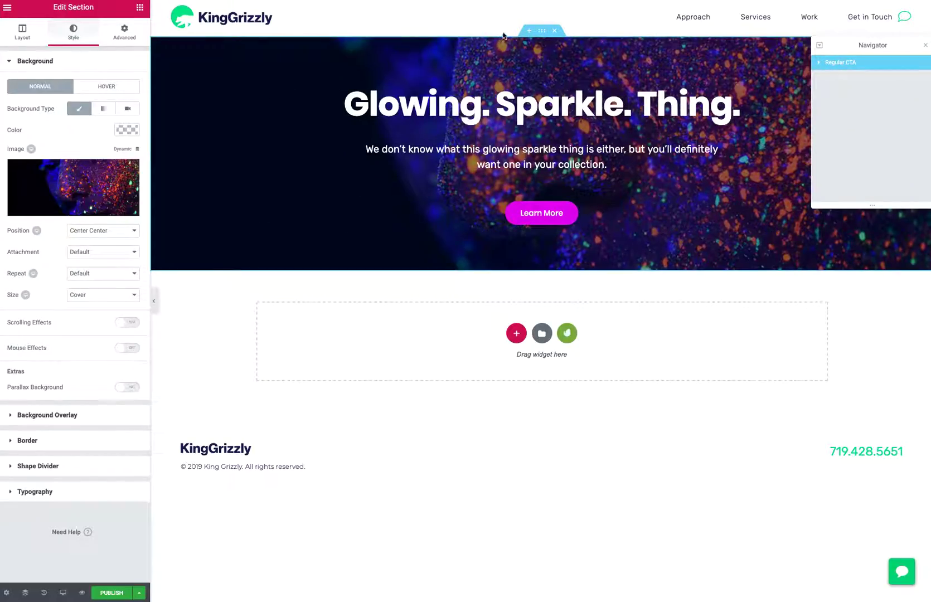
Step: Search the widget library for "cta" and clear the search
left_click(140, 10)
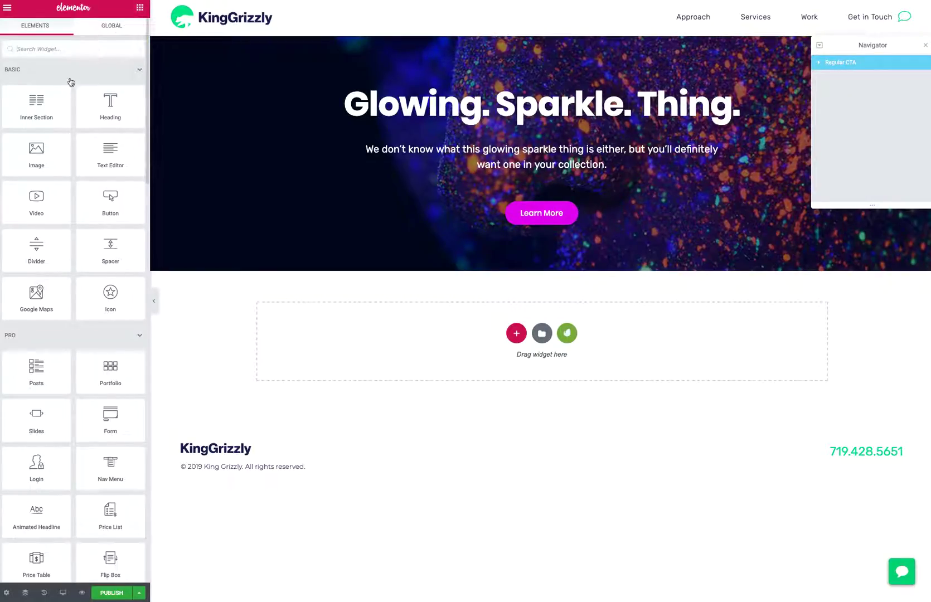
type("cta")
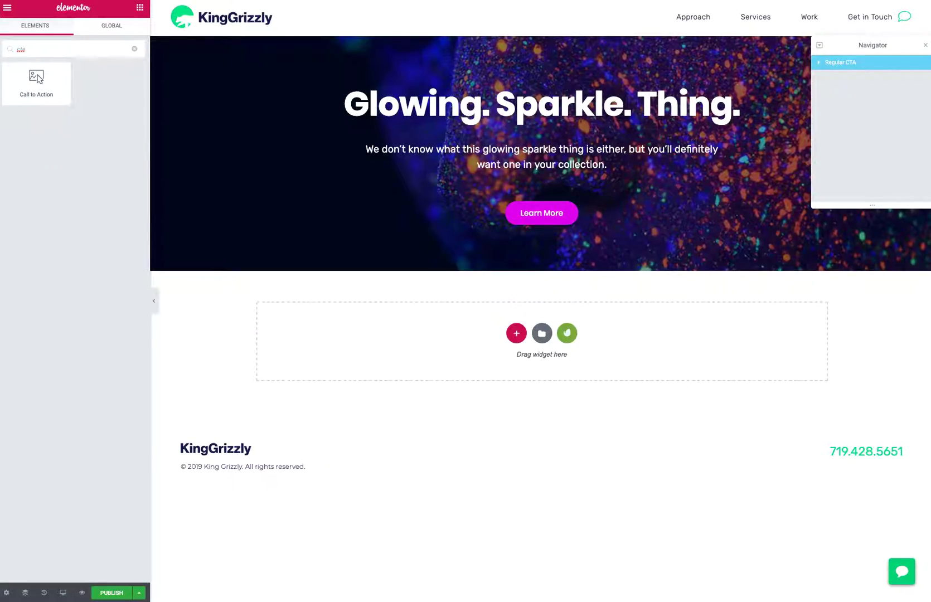
key("BackSpace")
key("BackSpace")
key("BackSpace")
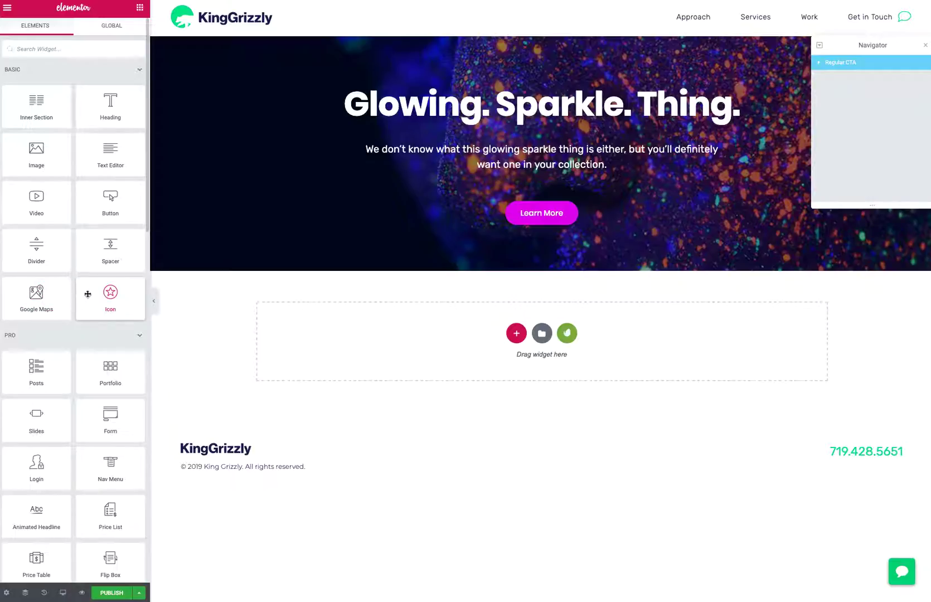
scroll(56, 200, "down", 1)
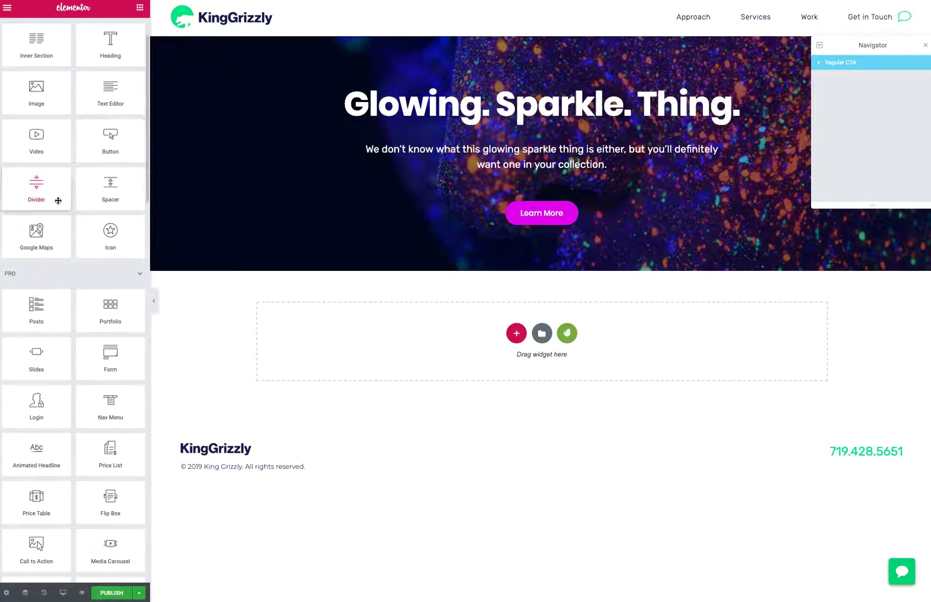
scroll(57, 202, "down", 3)
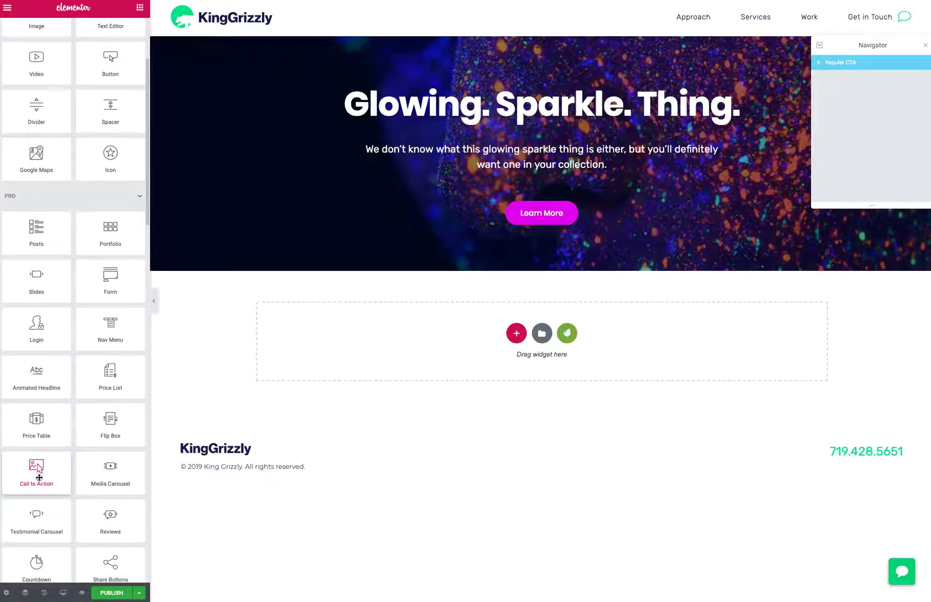
left_click_drag(42, 475, 328, 358)
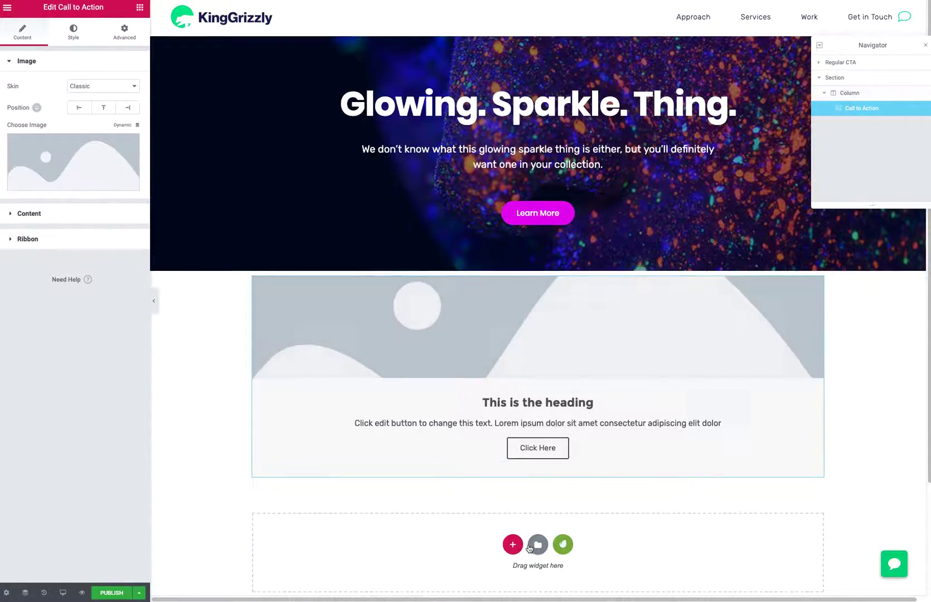
left_click(551, 264)
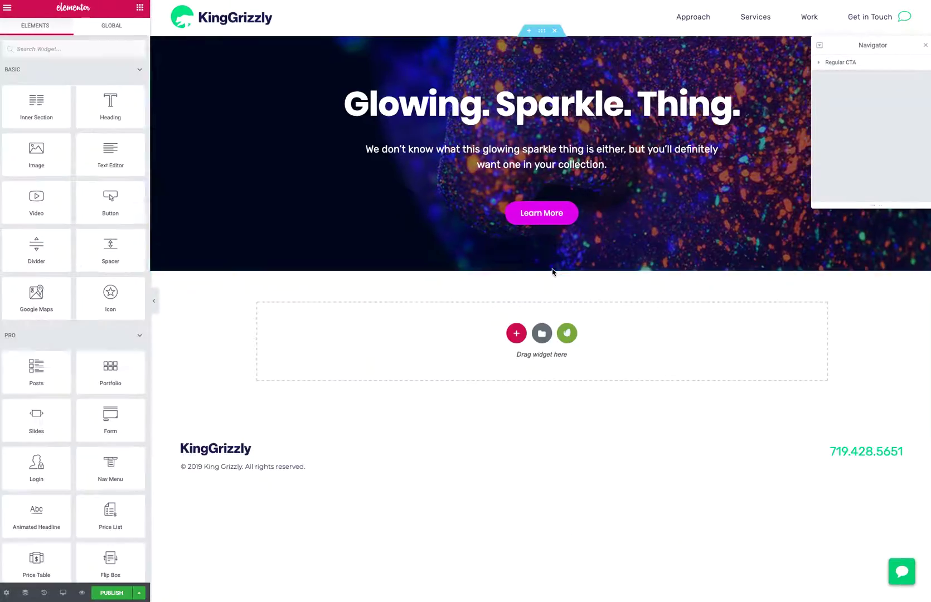
Step: Add a single-column section below the hero and set its content width to Full Width
left_click(515, 336)
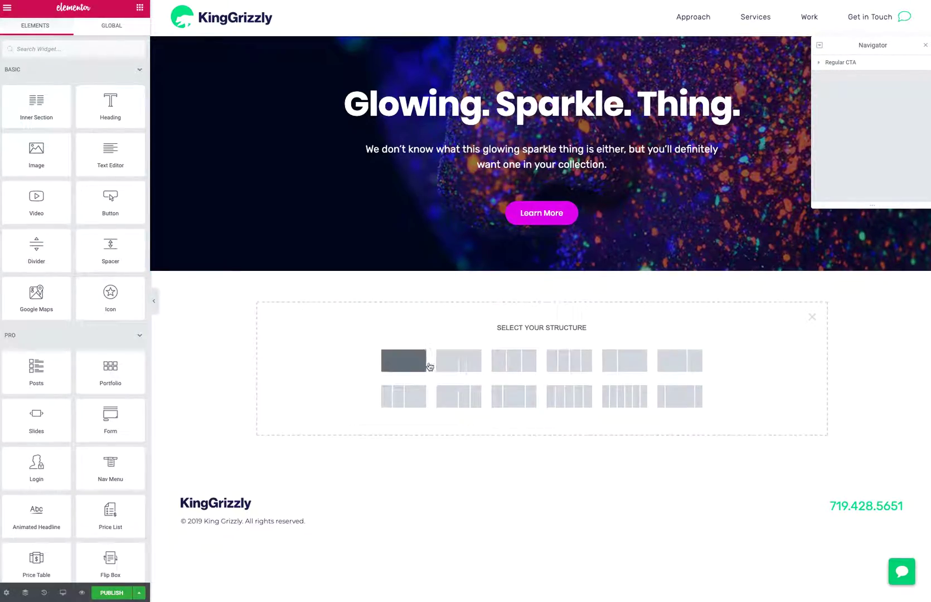
left_click(403, 365)
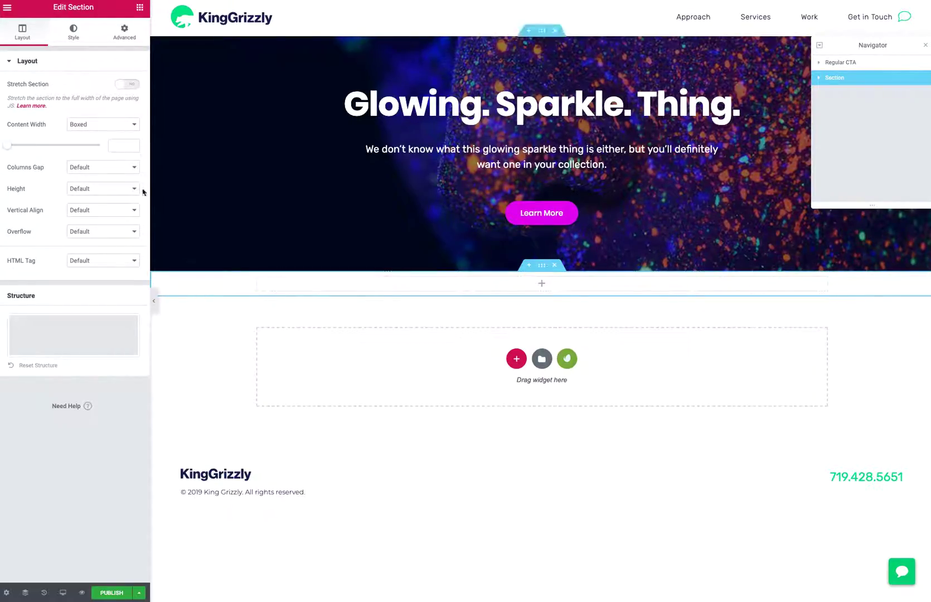
left_click(98, 129)
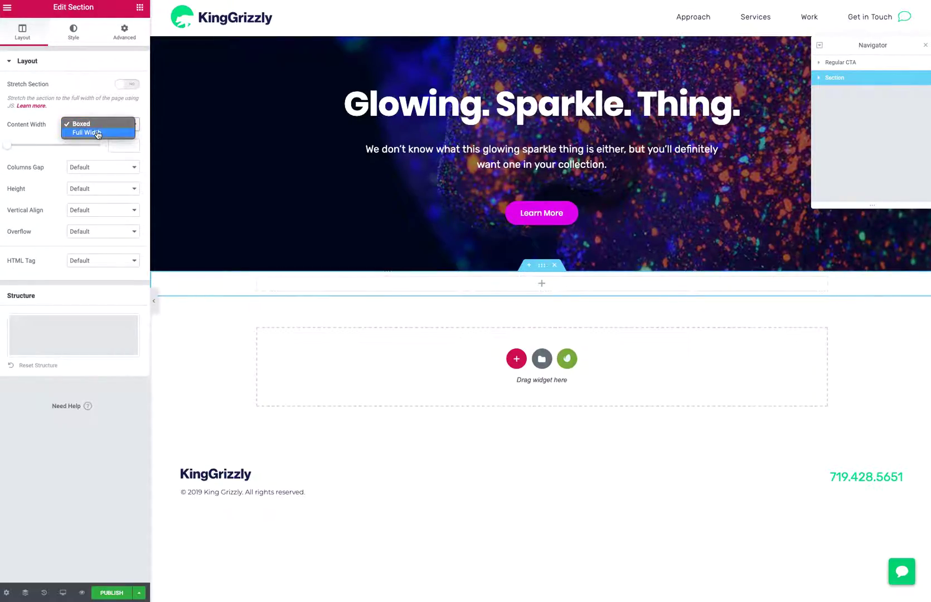
left_click(97, 132)
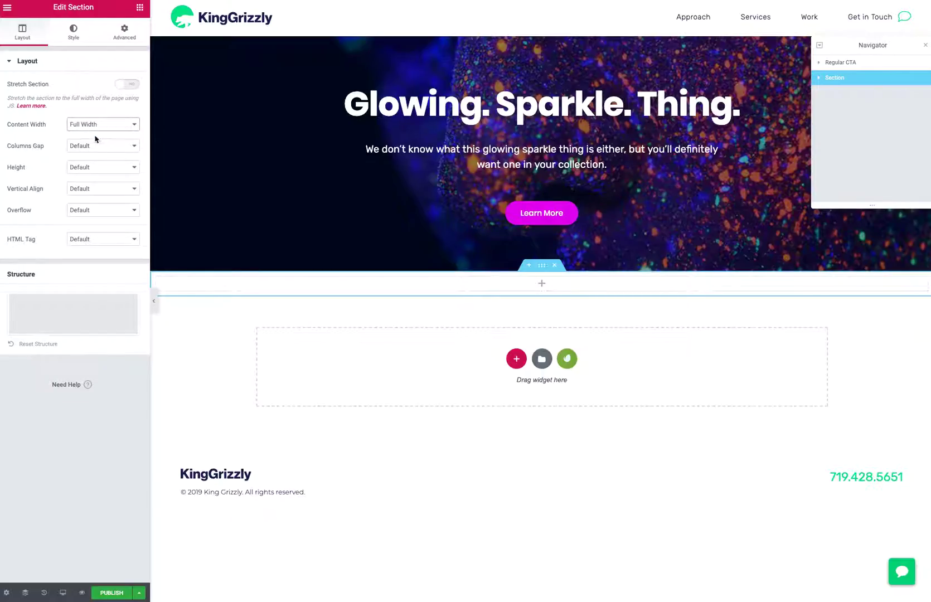
Step: Set the padding of the new section and its column to 0 on all sides
left_click(123, 36)
left_click(127, 142)
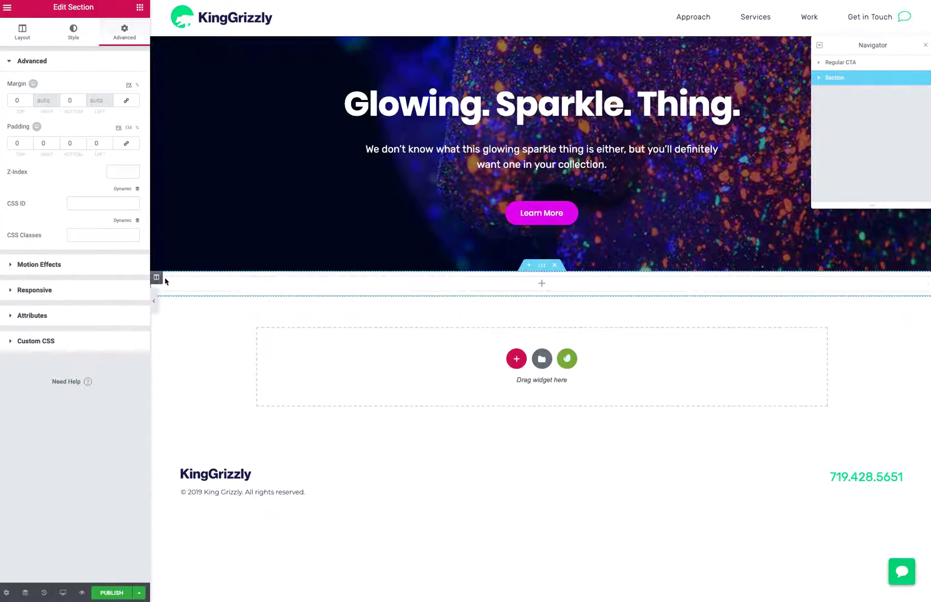
left_click(156, 278)
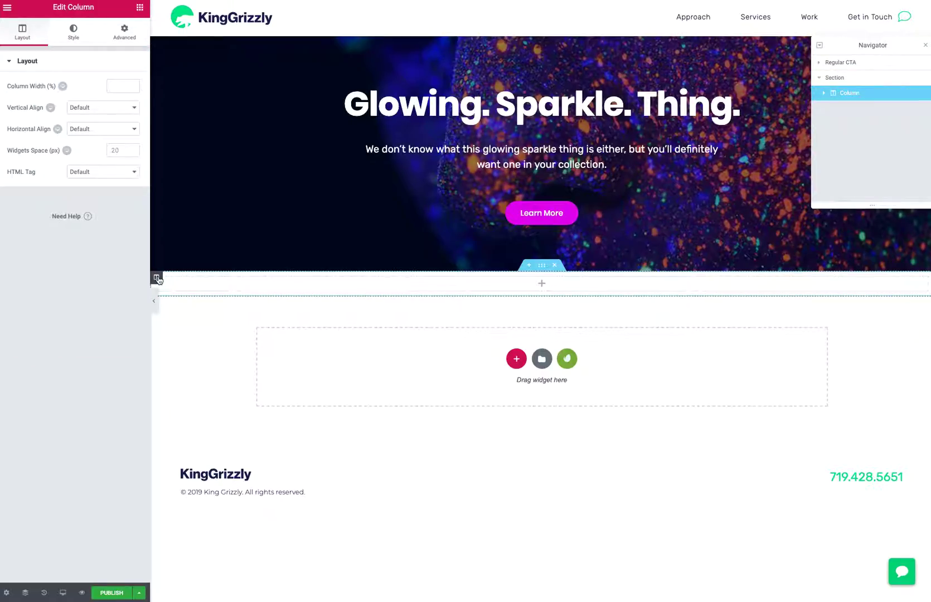
left_click(125, 34)
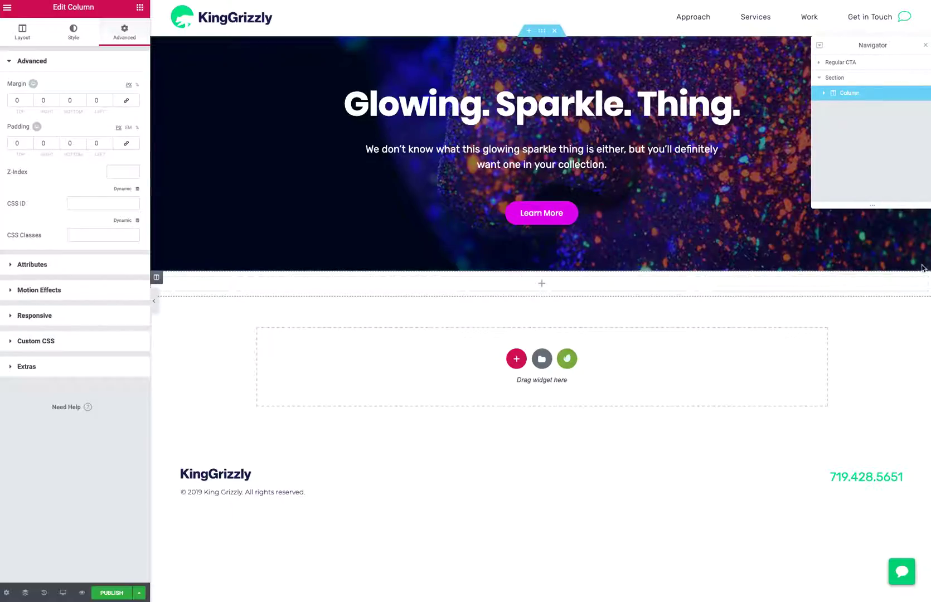
Step: Rename the new section to "CTA Widget Panel" in the Navigator
left_click(925, 45)
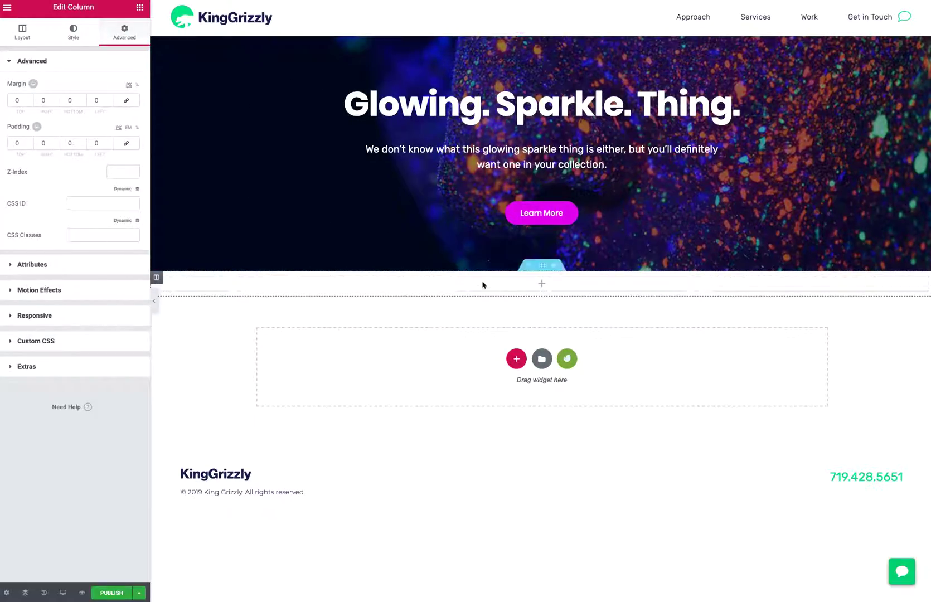
right_click(371, 286)
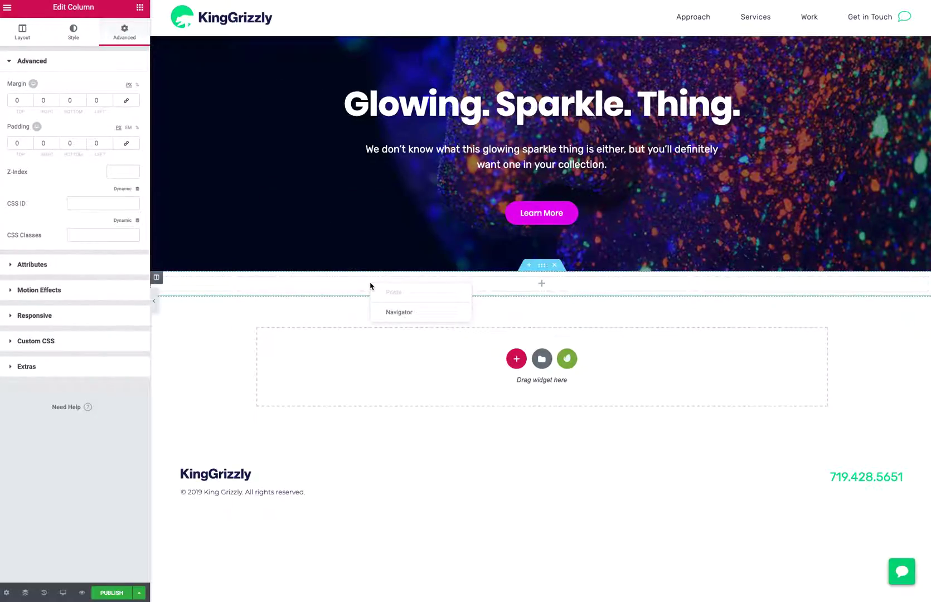
left_click(408, 313)
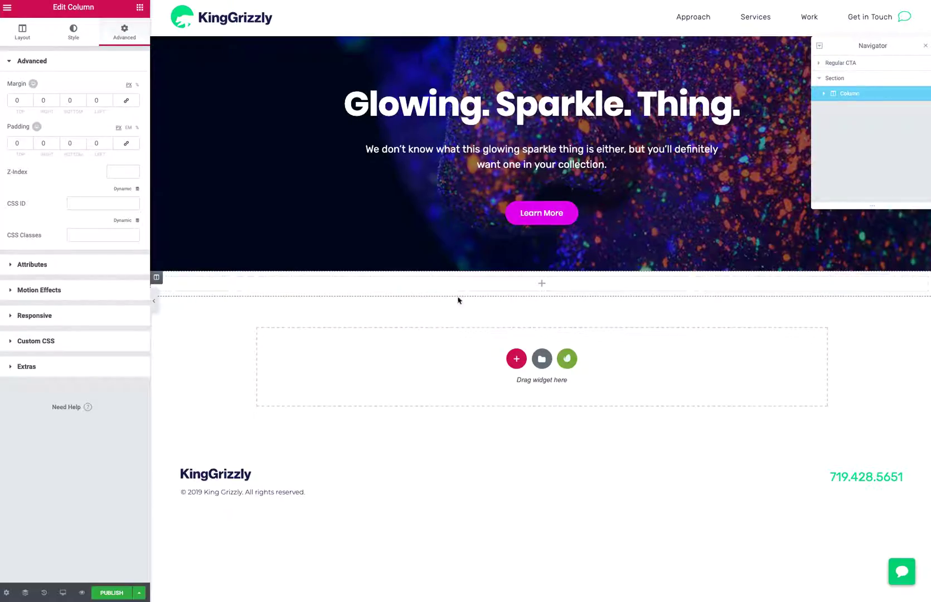
double_click(838, 78)
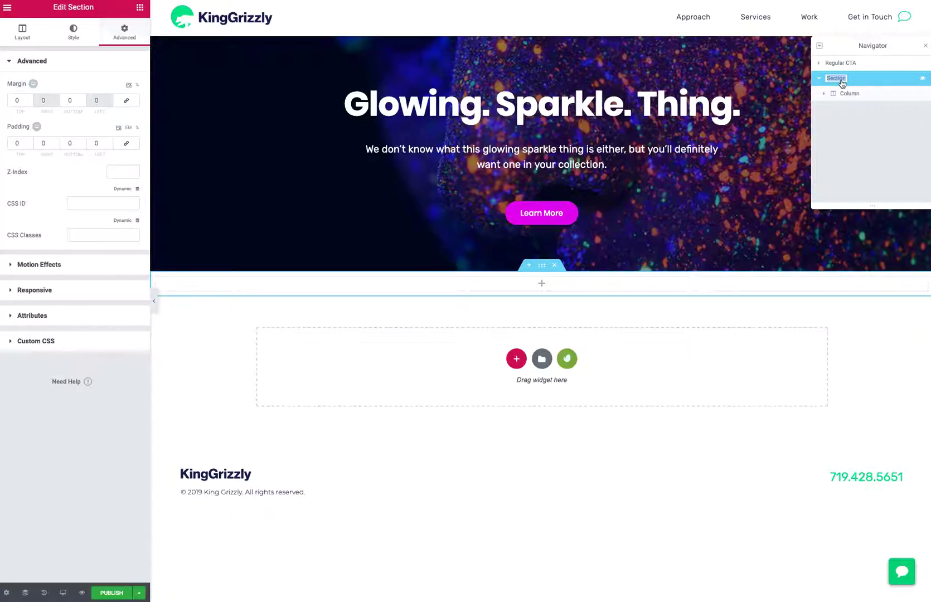
type("CTA Widget Panel")
key("Return")
Step: Find the Call to Action widget with the search "cta" and place it in the CTA Widget Panel section
left_click(140, 10)
type("cta")
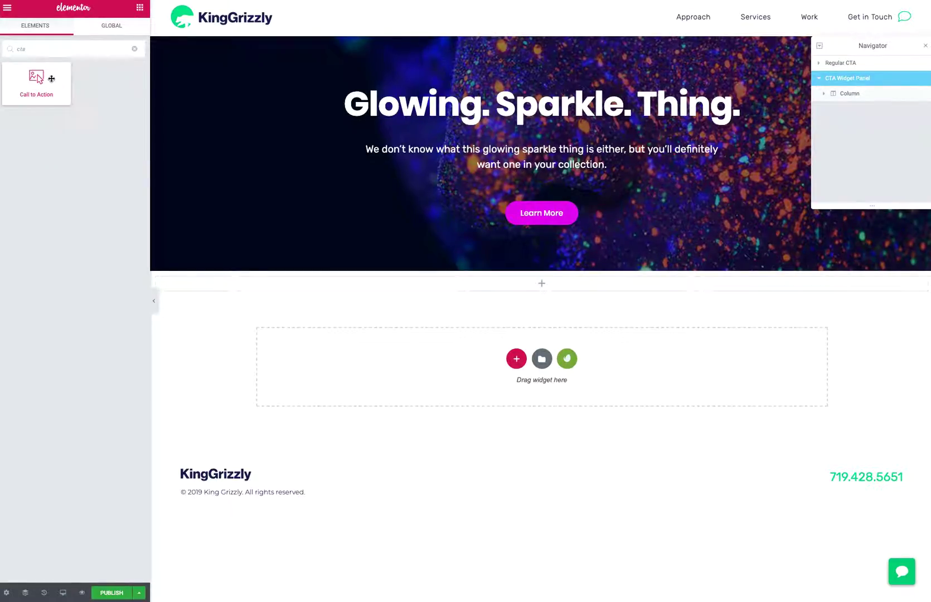
left_click_drag(50, 80, 457, 263)
left_click_drag(35, 76, 294, 283)
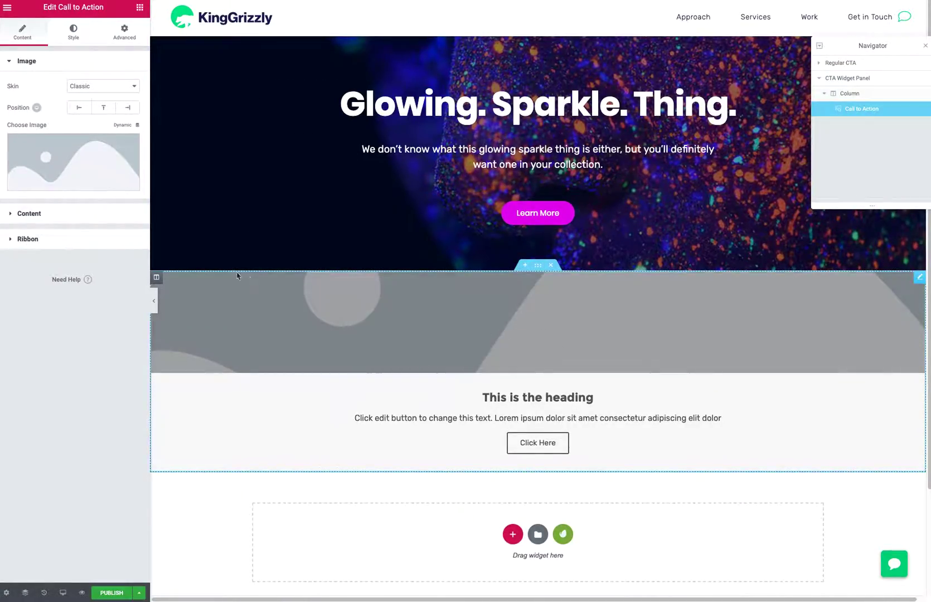
Step: Give the Call to Action the Cover skin and insert h-heyerlein-199092-unsplash.jpg as its image
left_click(71, 87)
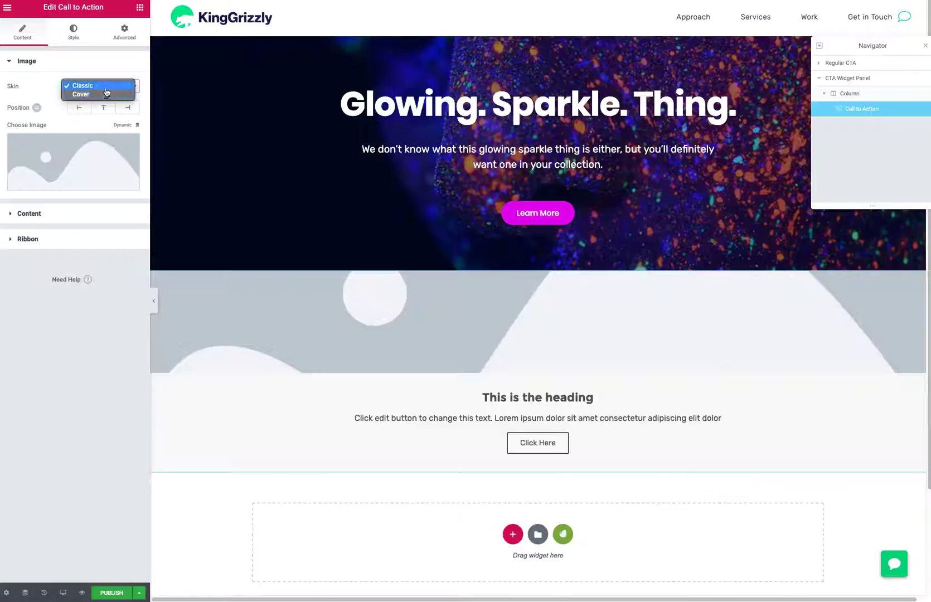
left_click(102, 95)
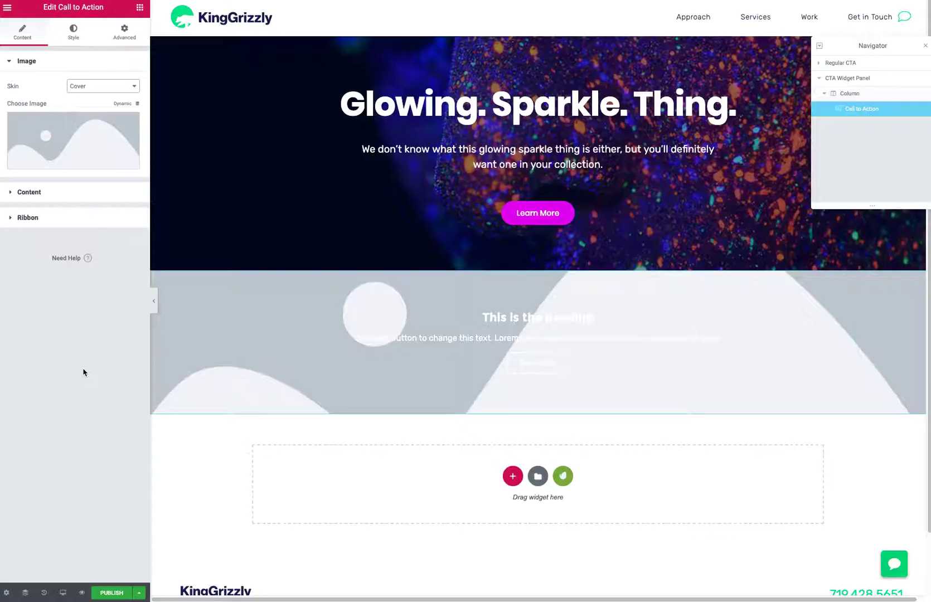
left_click(69, 138)
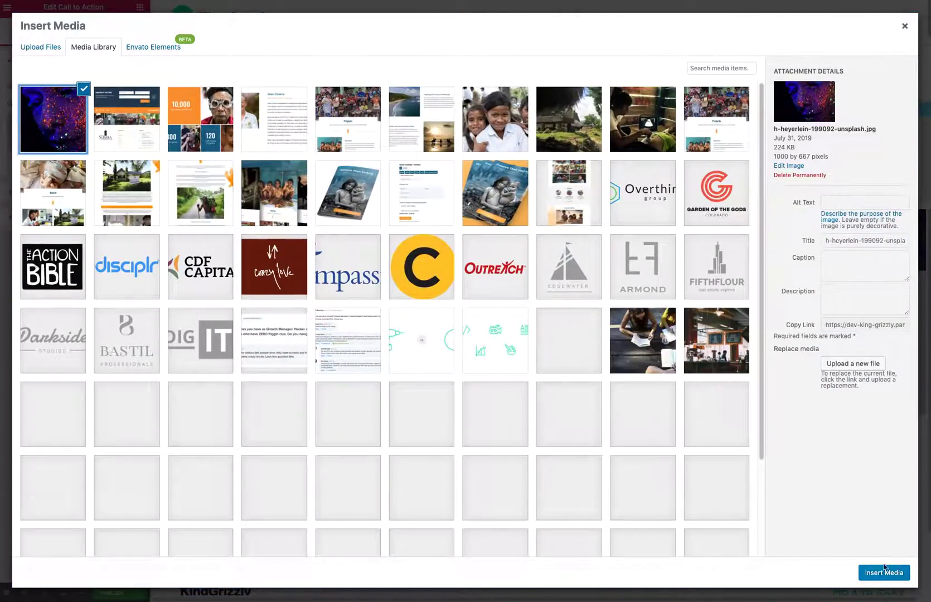
left_click(884, 573)
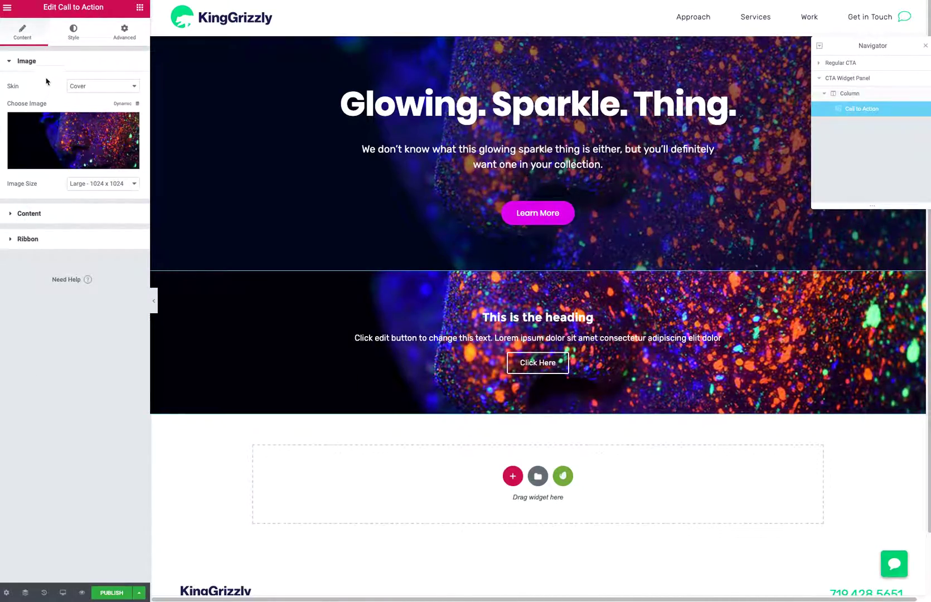
Step: Set the Call to Action box's minimum height to 450 px
left_click(64, 39)
left_click_drag(9, 111, 58, 115)
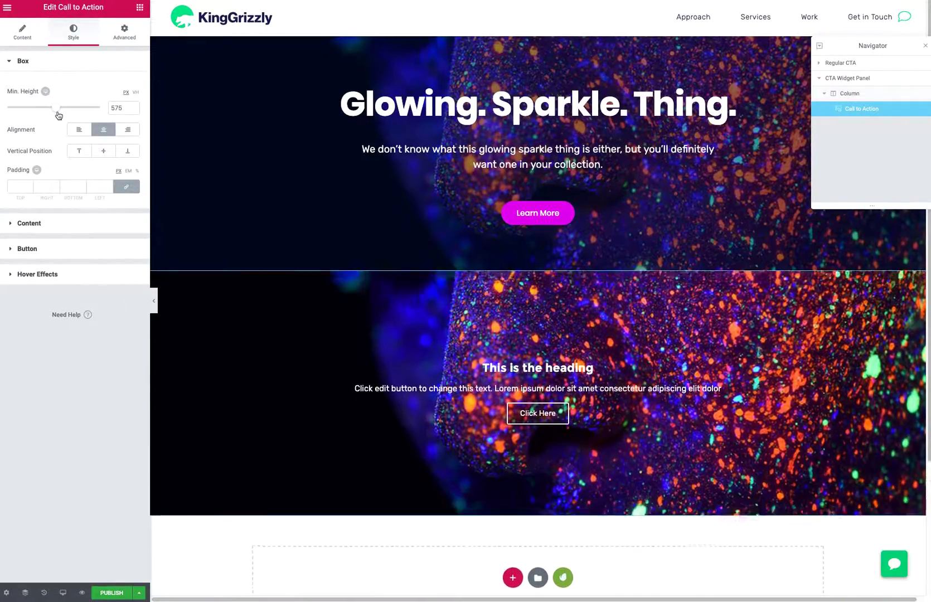
left_click_drag(128, 108, 106, 110)
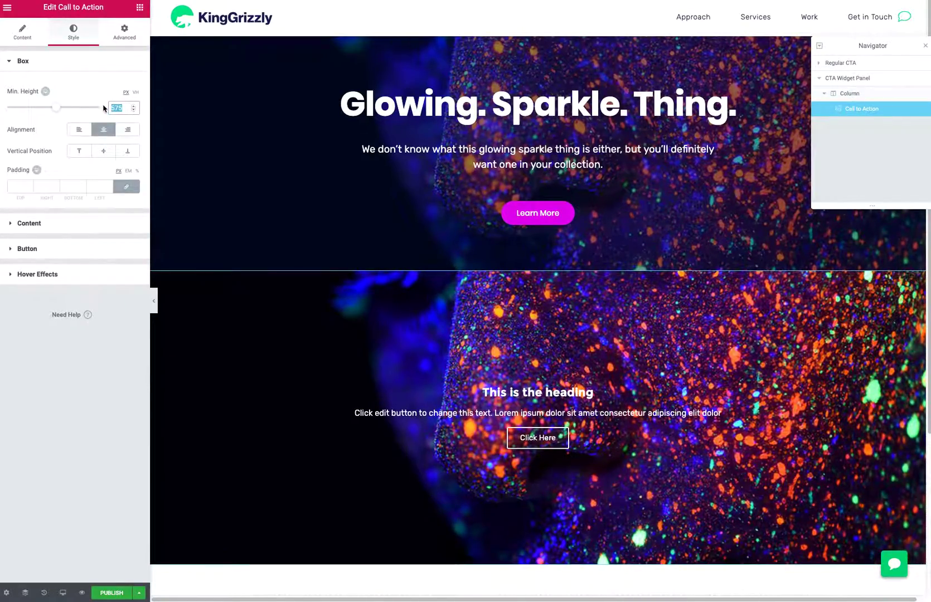
type("450")
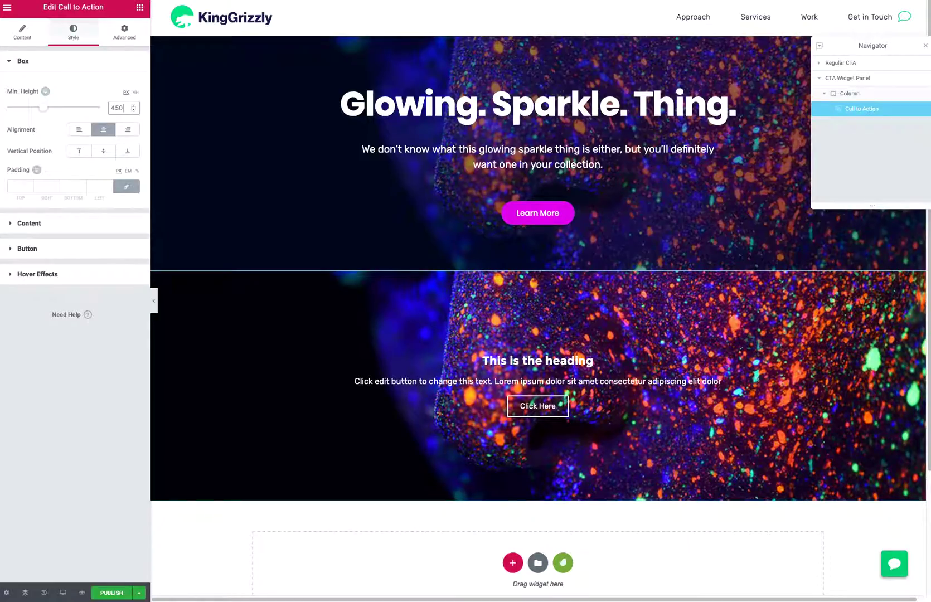
Step: Set the Call to Action's title to "Glowing. Sparkle. Thing."
left_click(25, 33)
left_click(52, 218)
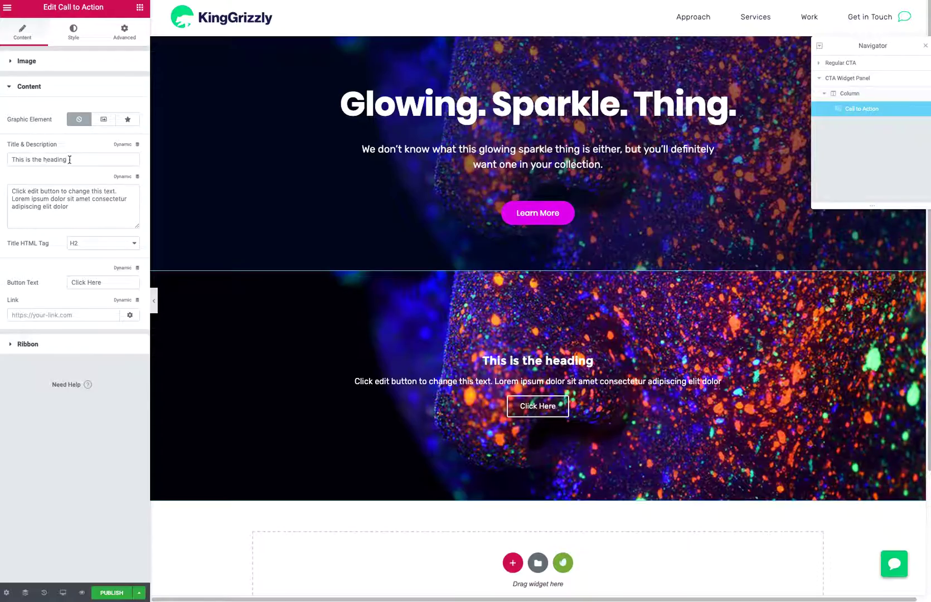
left_click_drag(77, 160, 11, 159)
type("G")
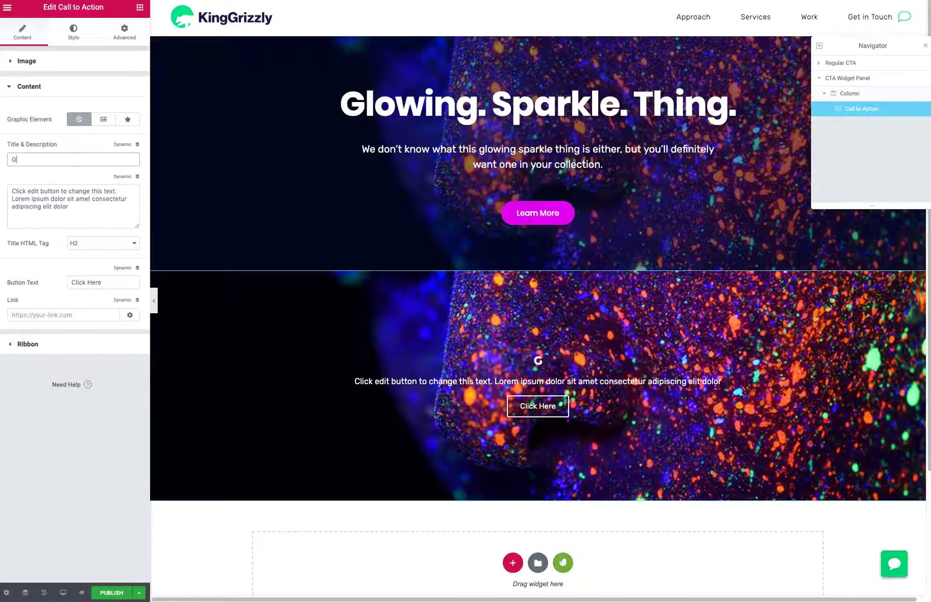
type("lowing. Sparkle")
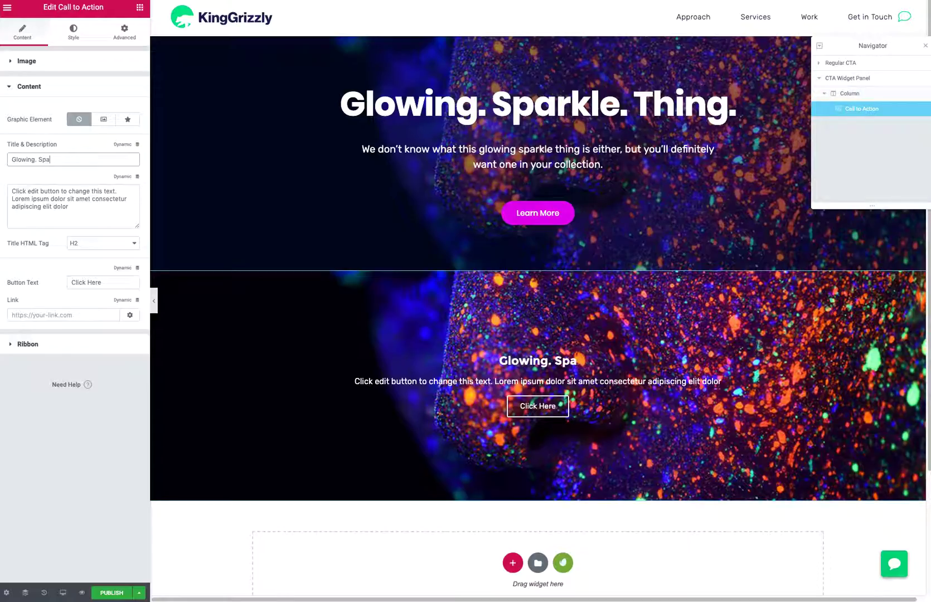
type("ing.")
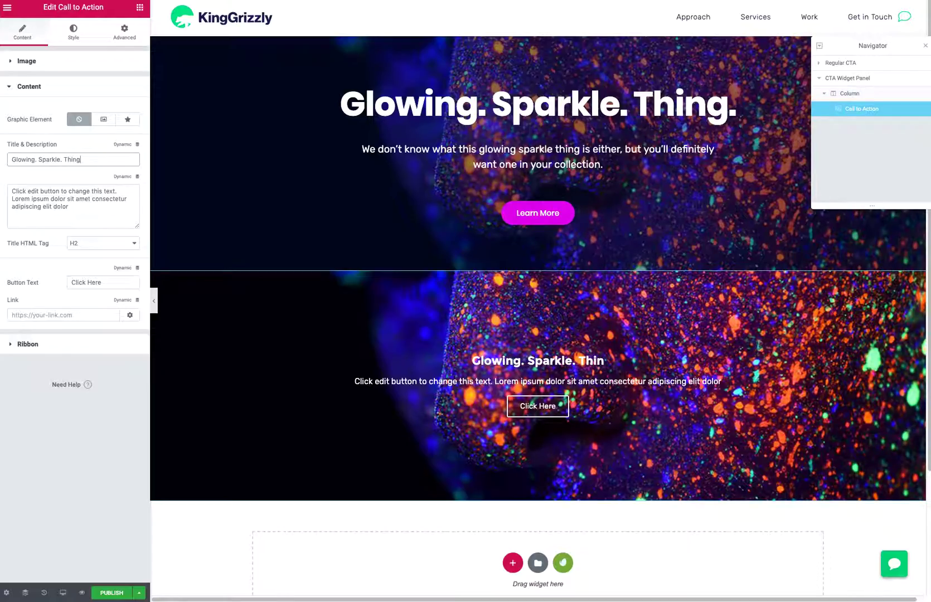
left_click(74, 217)
left_click(86, 248)
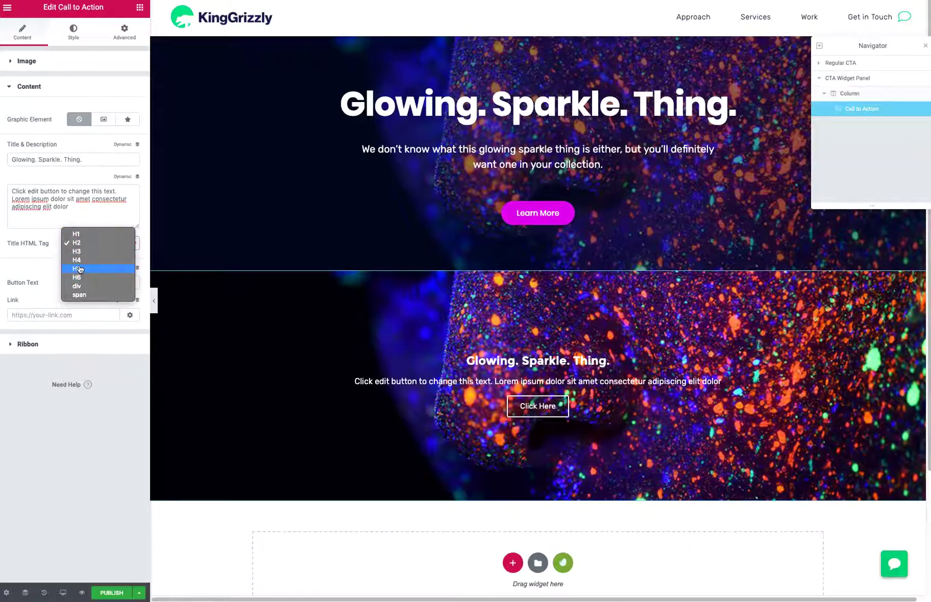
left_click(45, 266)
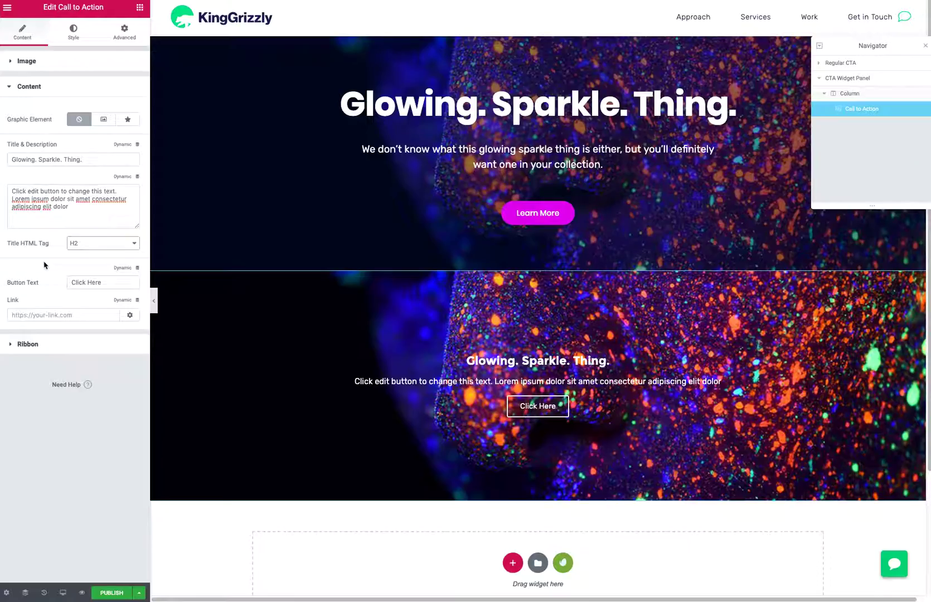
Step: Set the Call to Action's button text to "Learn More"
left_click_drag(106, 283, 62, 272)
type("Lea")
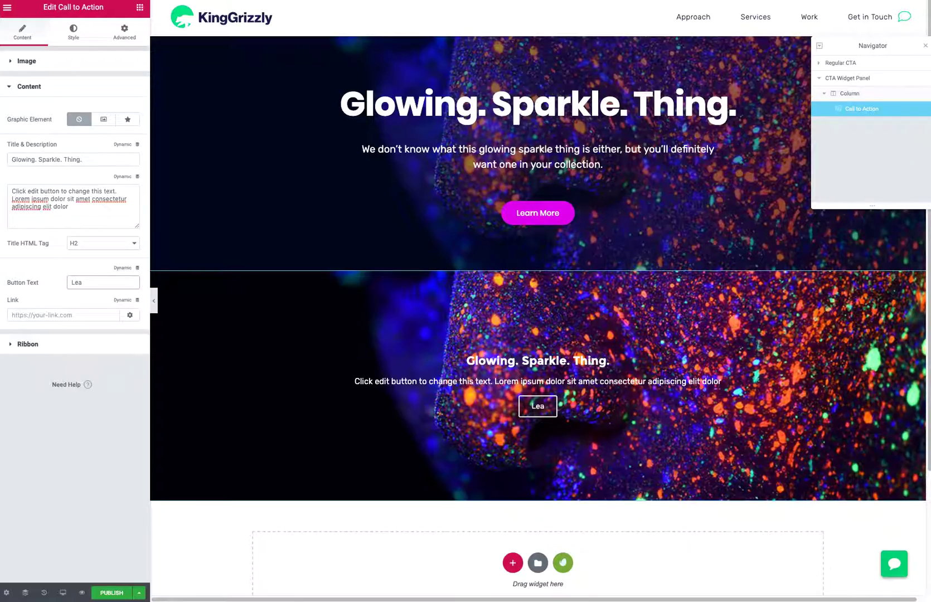
type("rn More")
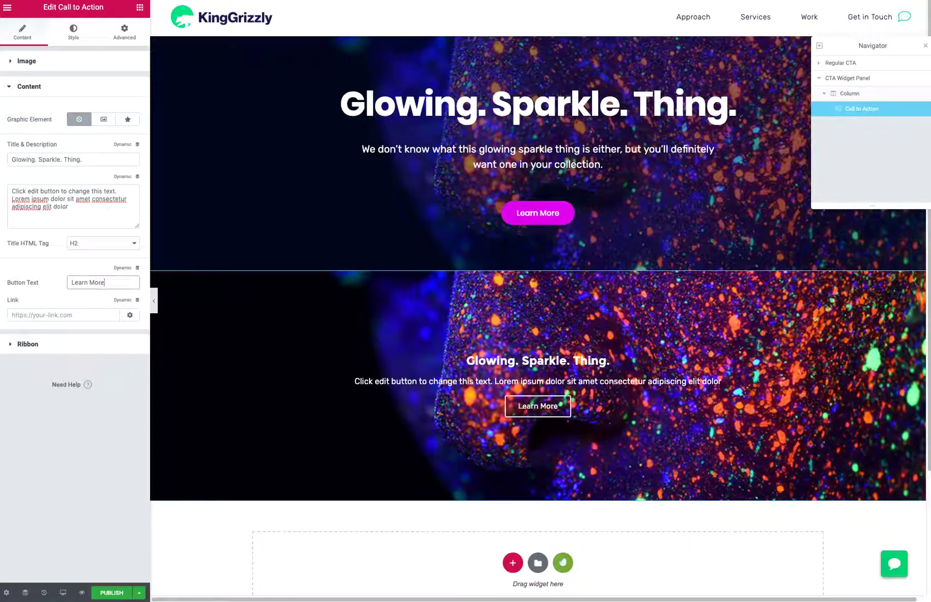
Step: Give the Call to Action the placeholder link # and apply the link on the Whole Box
left_click(85, 317)
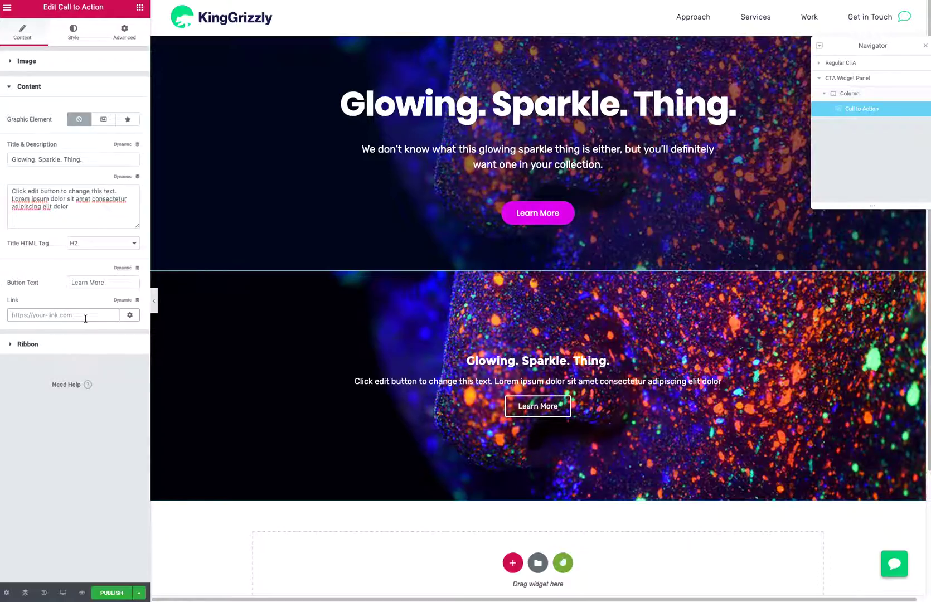
type("#")
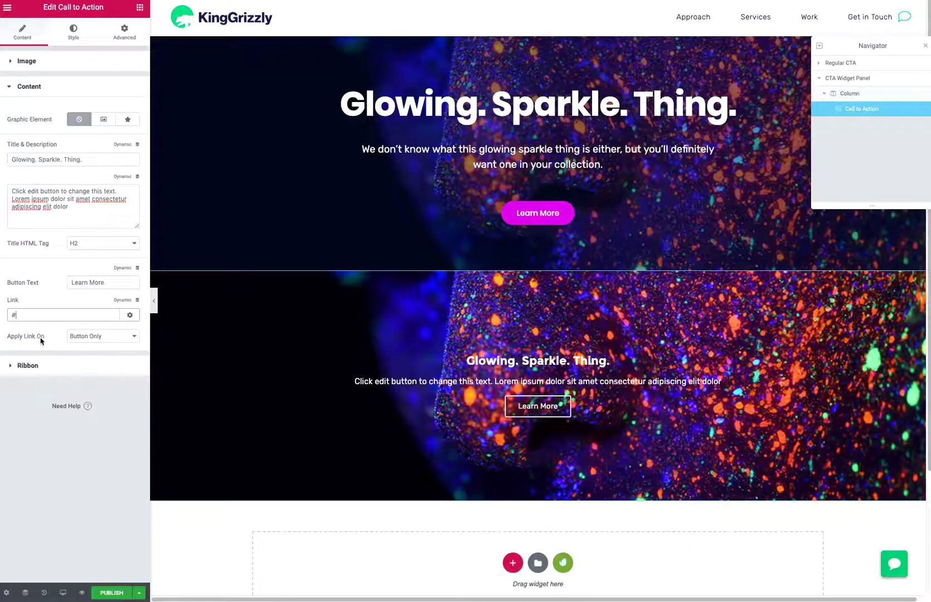
left_click(79, 338)
left_click(79, 338)
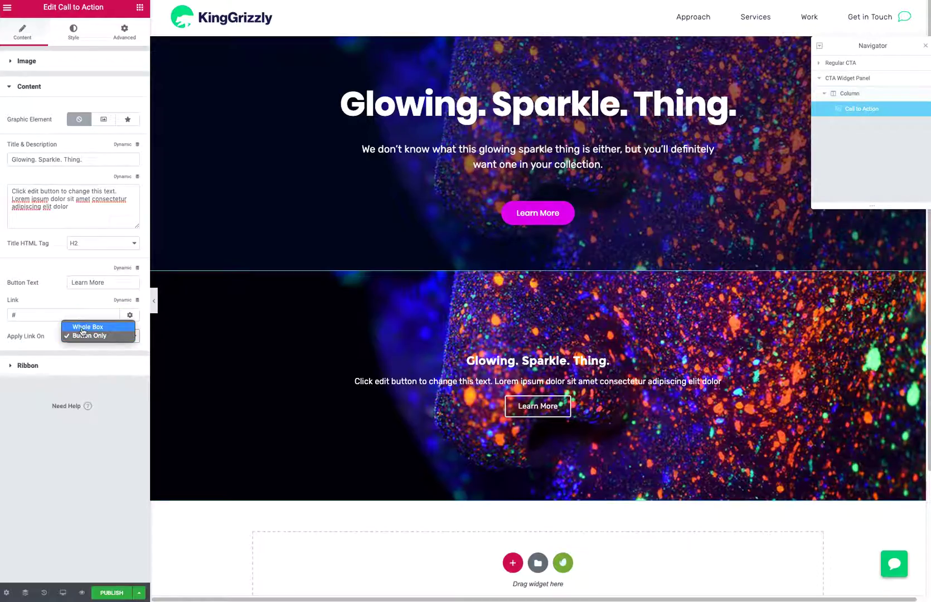
left_click(79, 326)
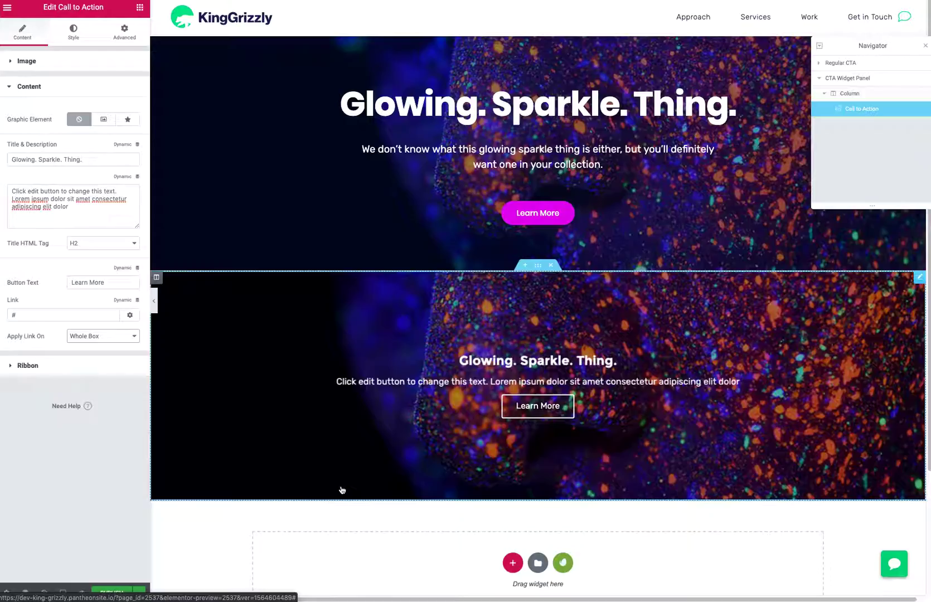
Step: Try out a ribbon titled SALE with the Right position on the Call to Action and clear its title again
left_click(10, 368)
left_click(76, 138)
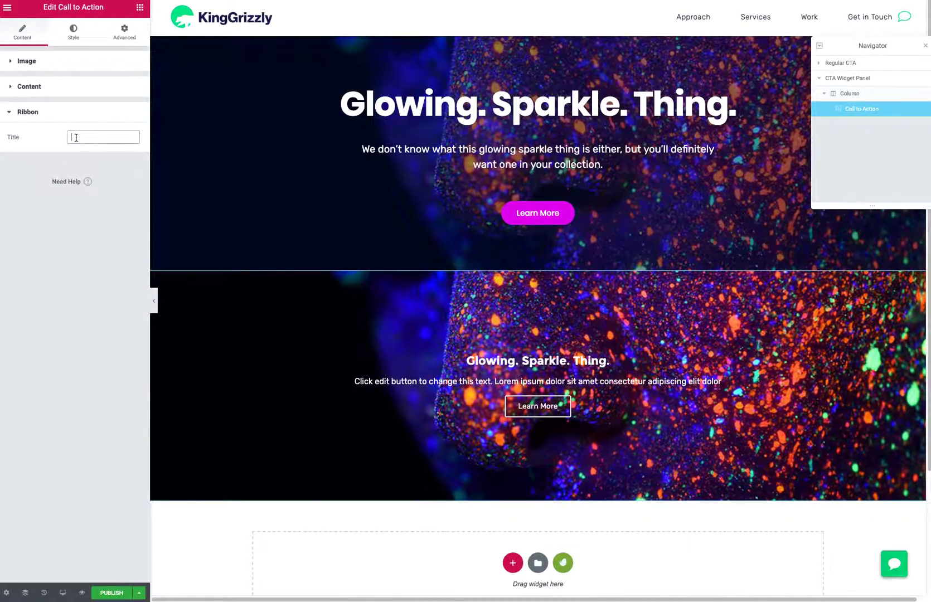
type("SALE")
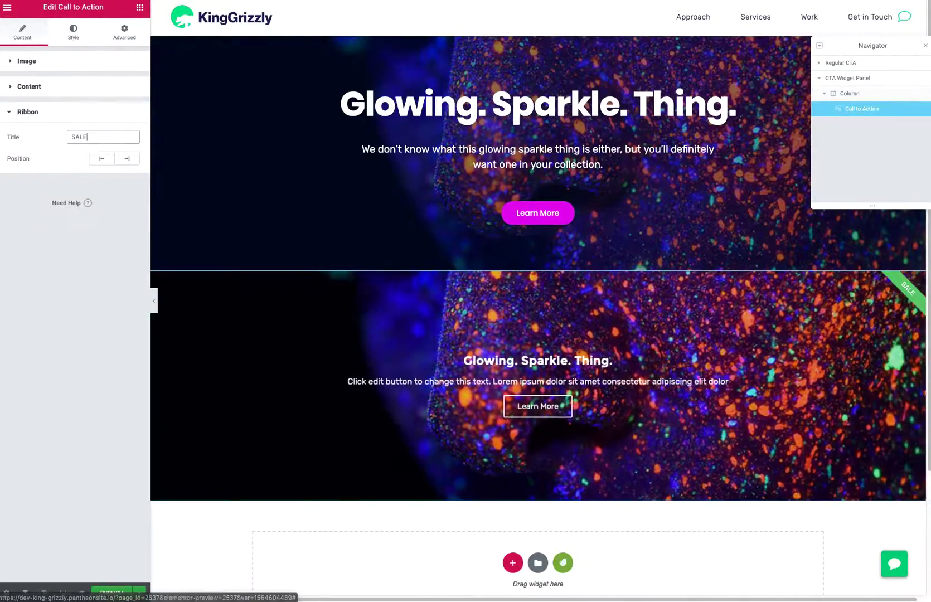
left_click_drag(109, 136, 66, 137)
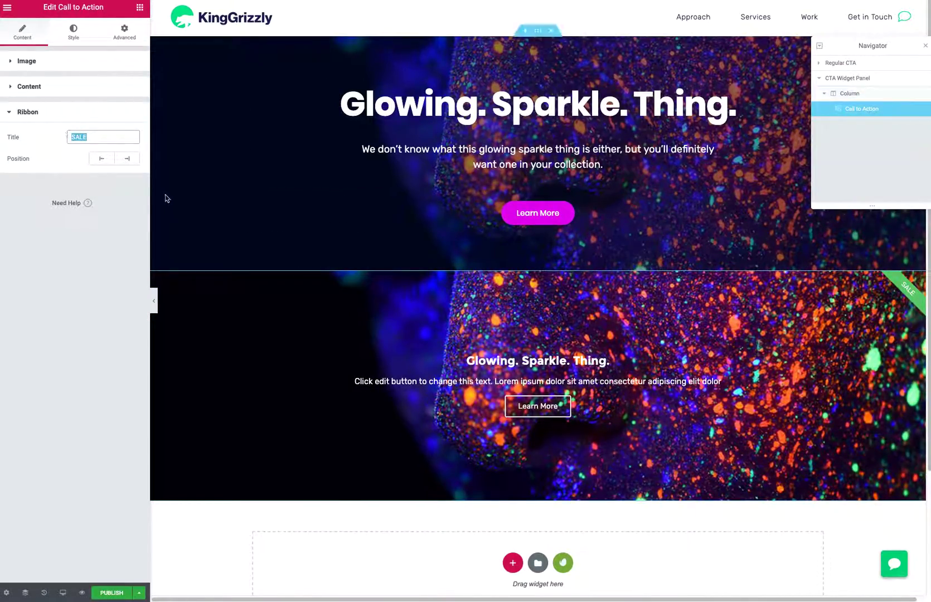
left_click(110, 162)
left_click(126, 160)
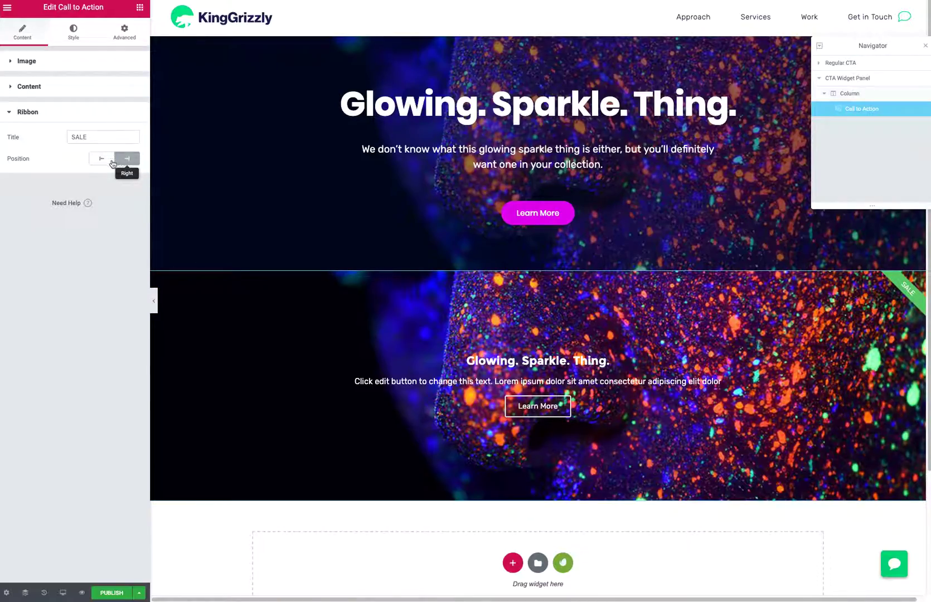
left_click_drag(86, 138, 55, 137)
key("BackSpace")
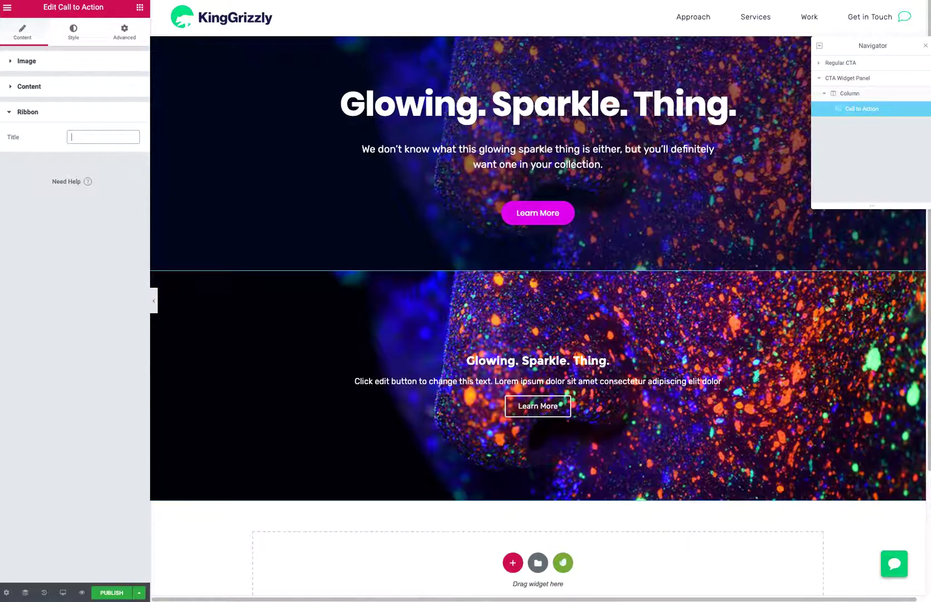
Step: Try the Bottom and Top vertical positions for the Call to Action's content and settle on Middle
left_click(73, 36)
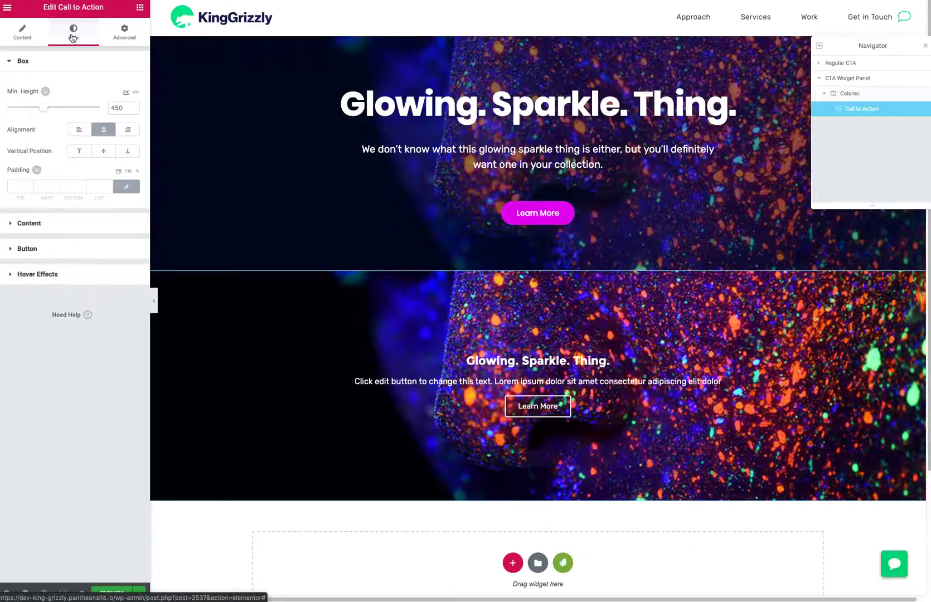
left_click(125, 151)
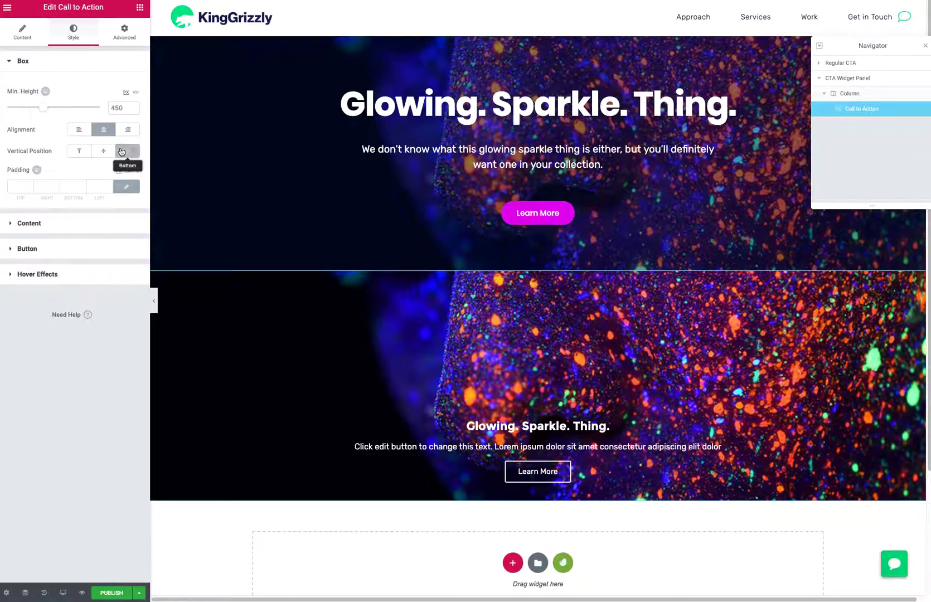
left_click(105, 154)
left_click(78, 152)
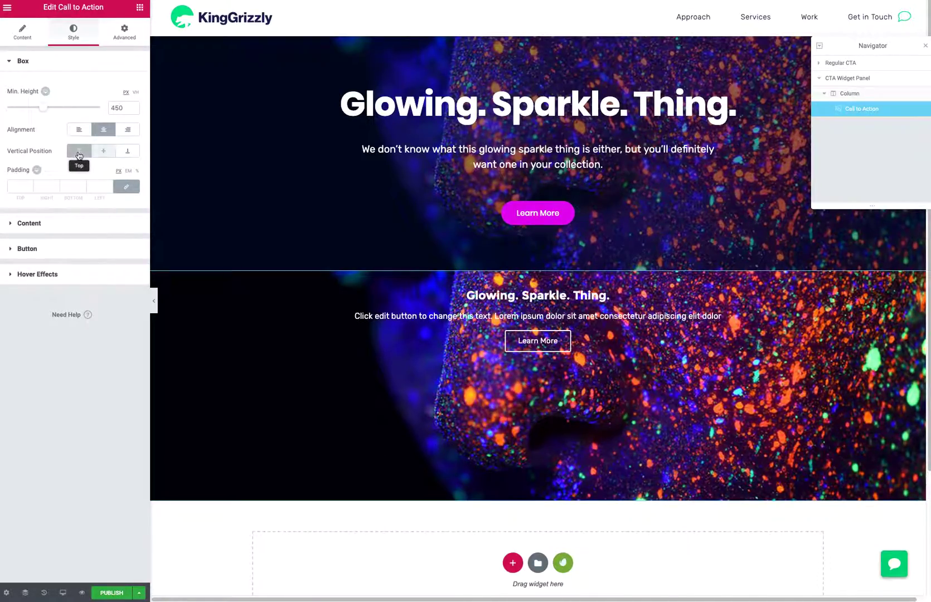
left_click(130, 155)
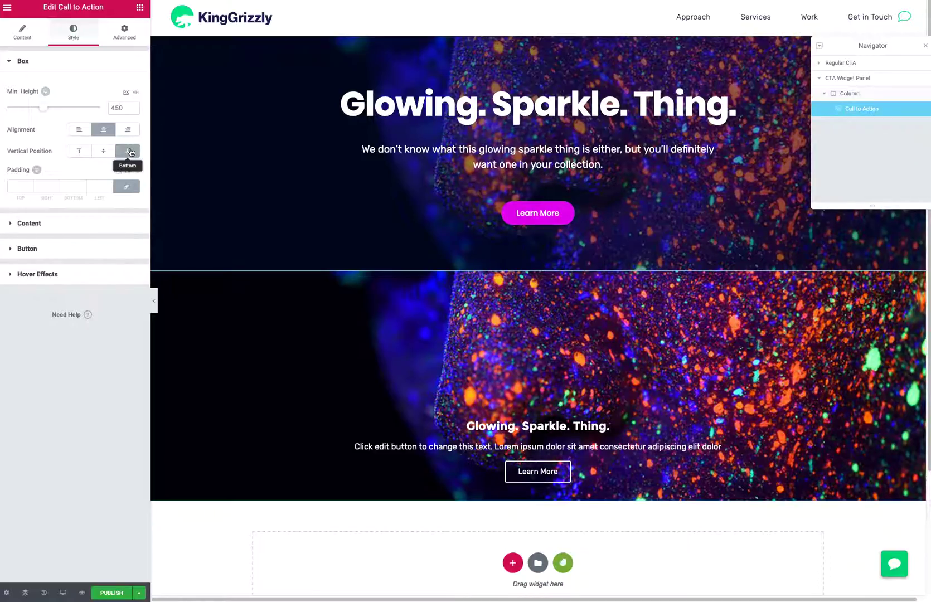
left_click(104, 152)
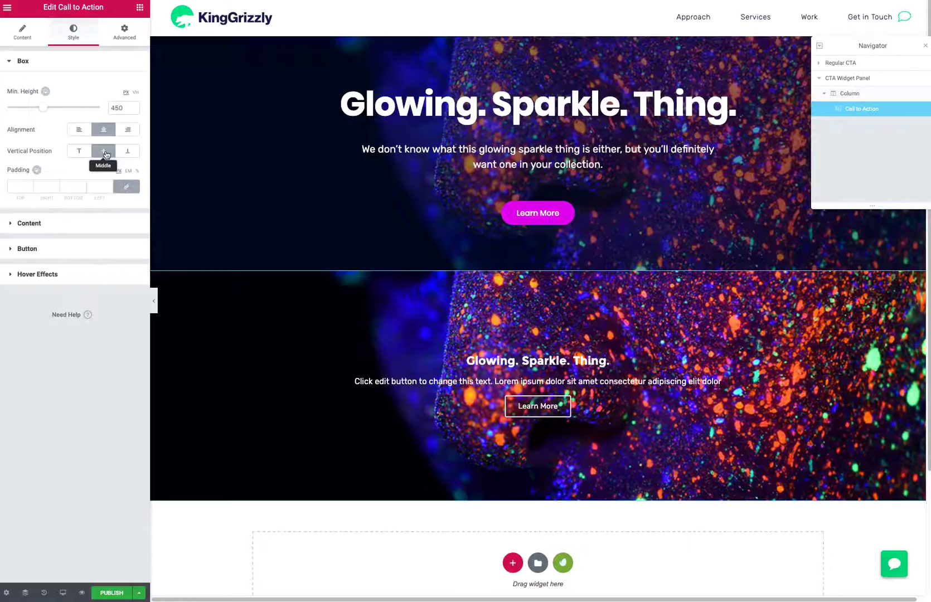
Step: Set the Call to Action title's typography size to 3.6 rem, matching the width of the regular hero heading
left_click(61, 224)
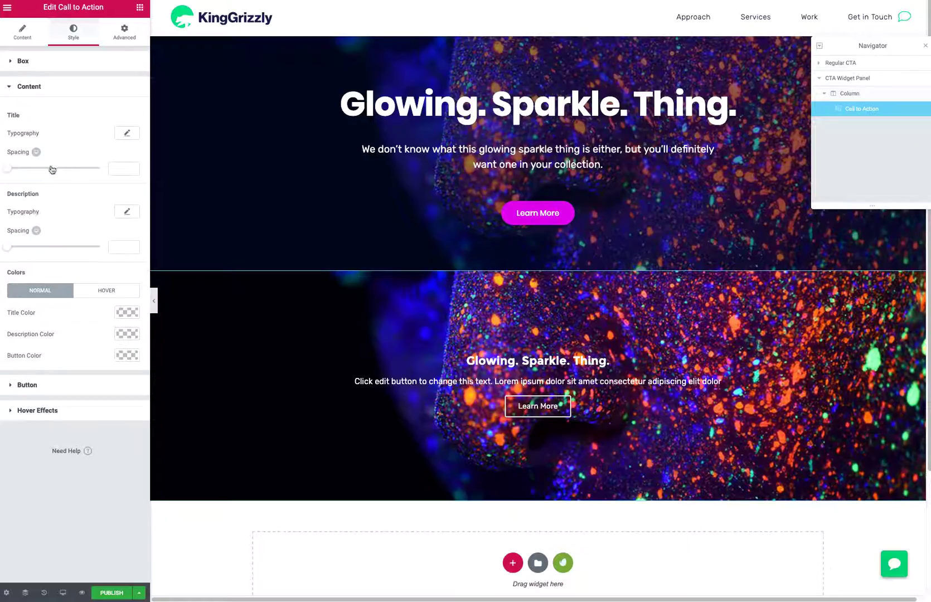
left_click(127, 133)
left_click(114, 191)
type("1.5")
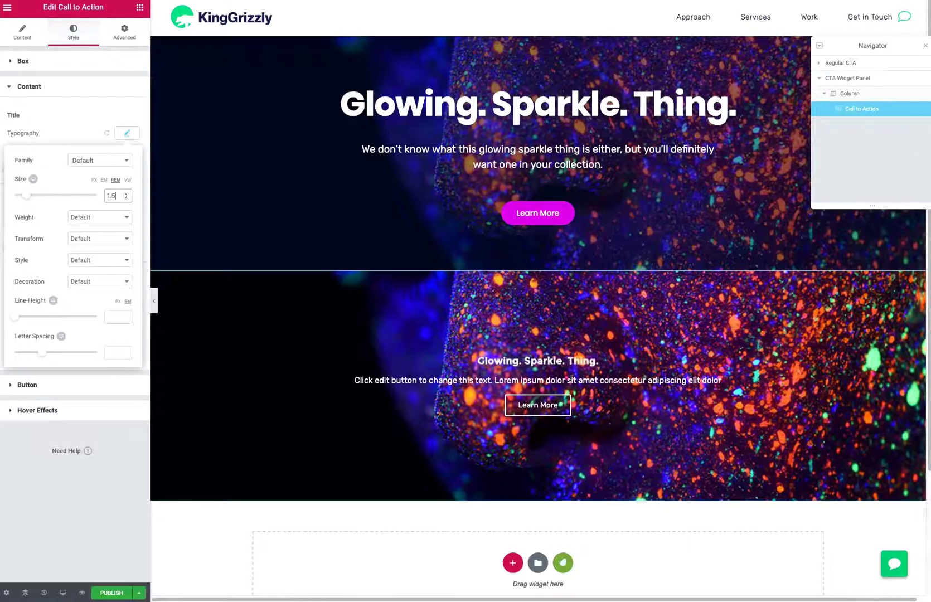
double_click(114, 196)
type("2.4")
key("Up")
key("Up")
key("Up")
key("Up")
key("Up")
key("Up")
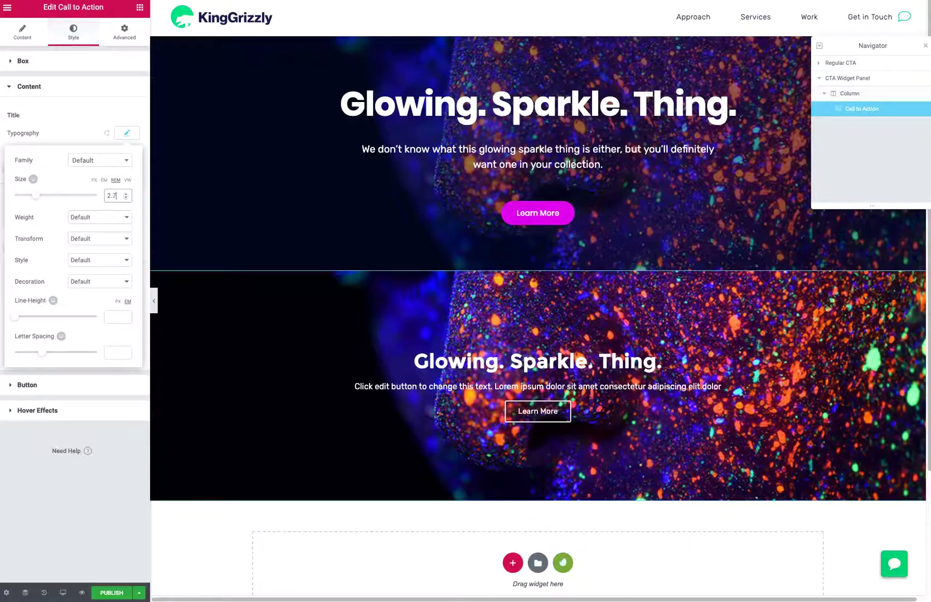
key("Up")
key("Up")
key("Up")
key("Up")
key("Up")
key("Up")
key("Up")
key("Up")
key("Up")
key("Up")
key("Up")
key("Up")
key("Down")
key("Down")
key("Down")
key("Down")
key("Down")
key("Down")
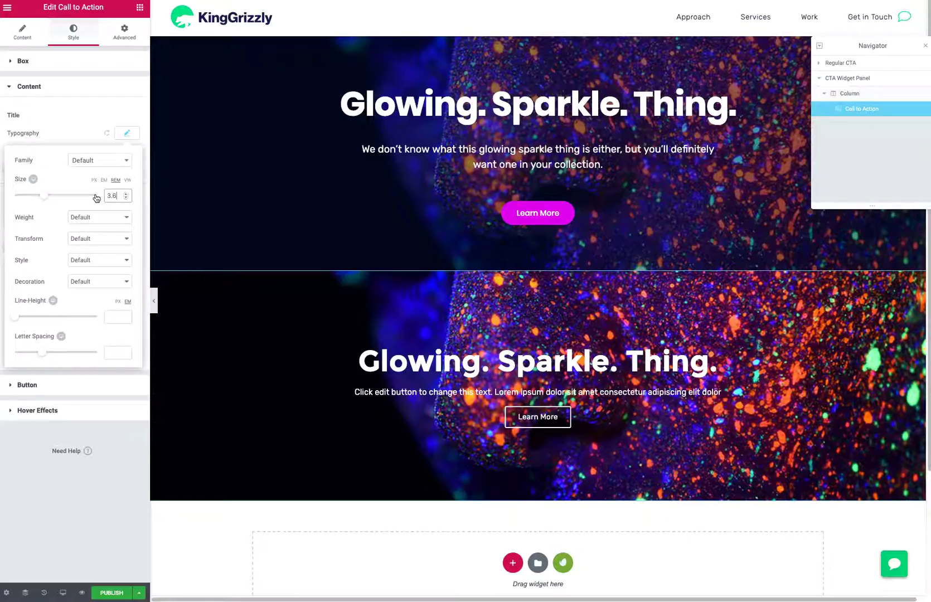
left_click(62, 134)
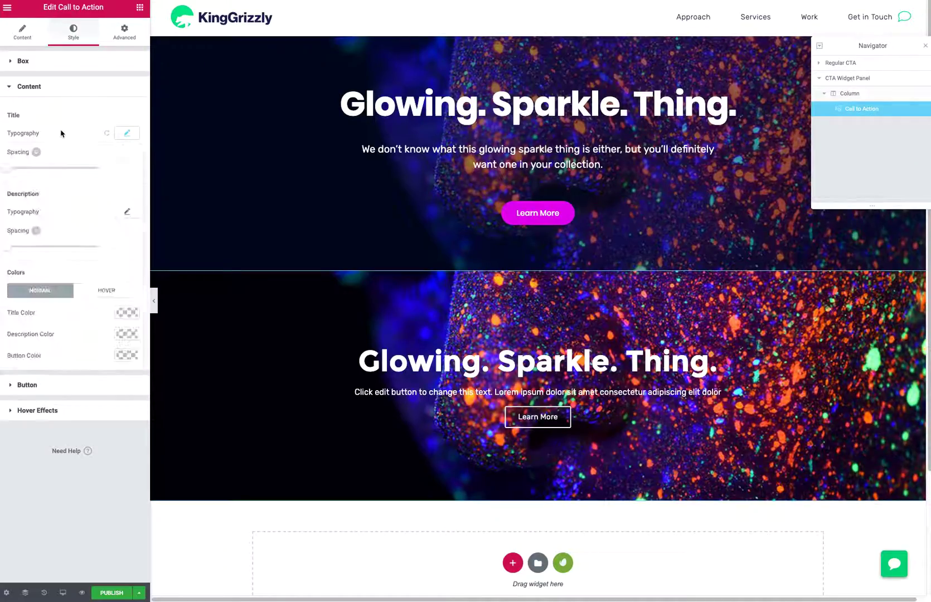
Step: Set the description's typography size to 1.3 rem and its spacing to 62
left_click(123, 212)
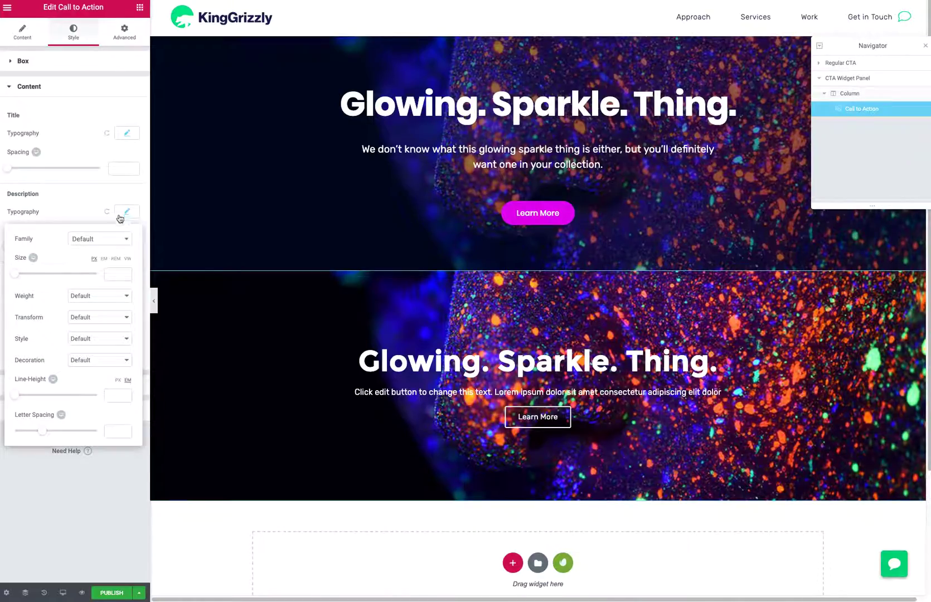
left_click(113, 275)
left_click_drag(19, 277, 28, 283)
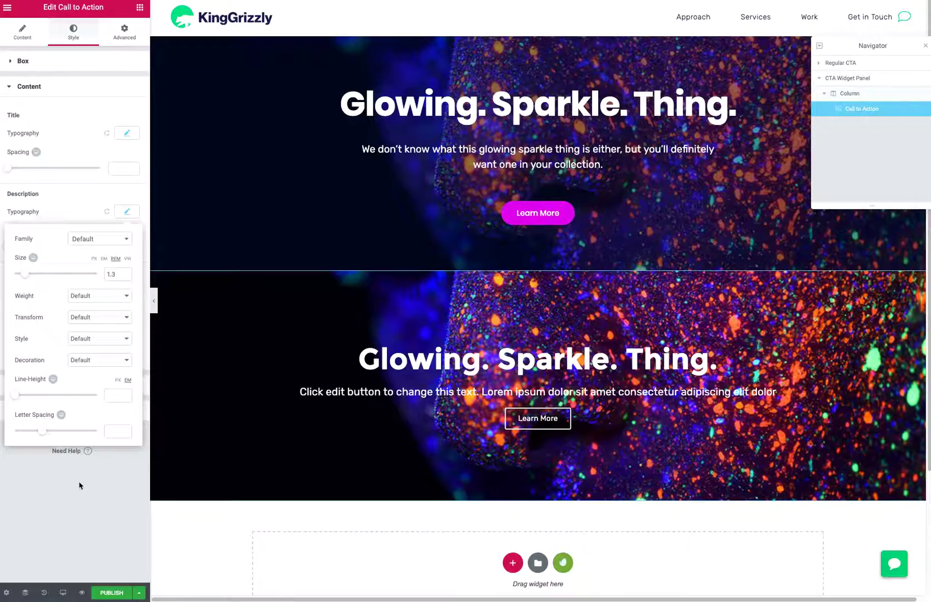
left_click(79, 505)
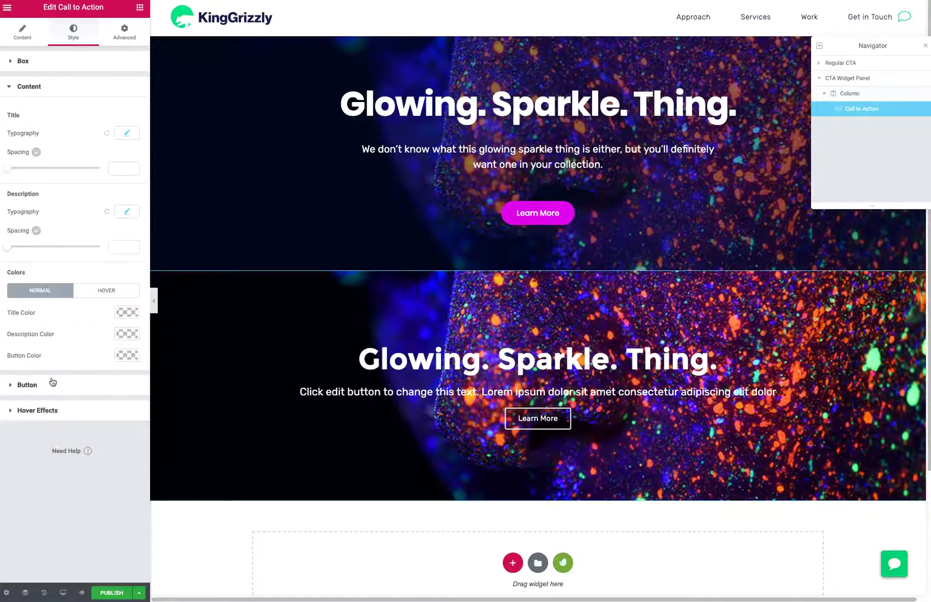
left_click_drag(9, 253, 67, 259)
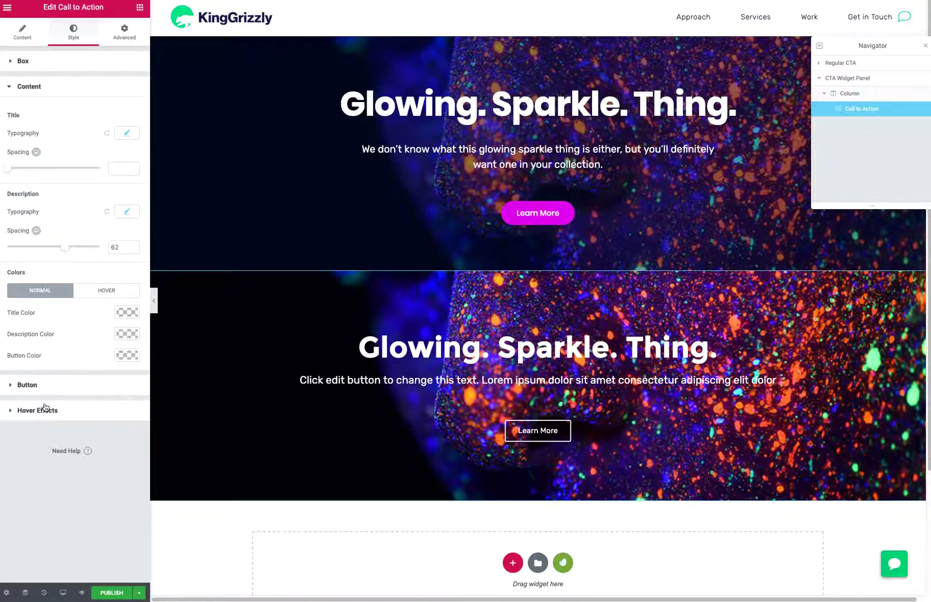
Step: Give the Learn More button a bright magenta background color and a border width of 0
left_click(26, 386)
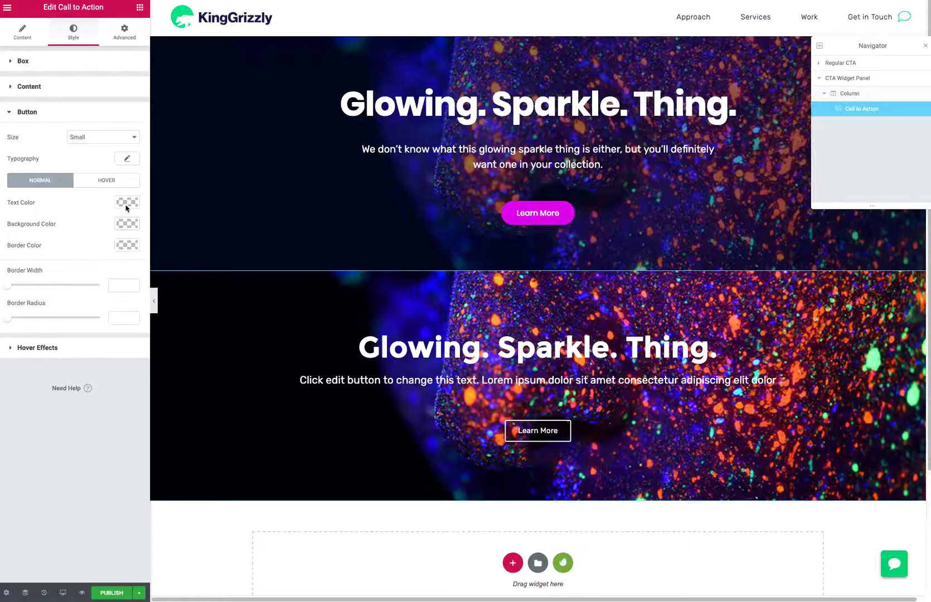
left_click(126, 224)
left_click(102, 242)
left_click(117, 249)
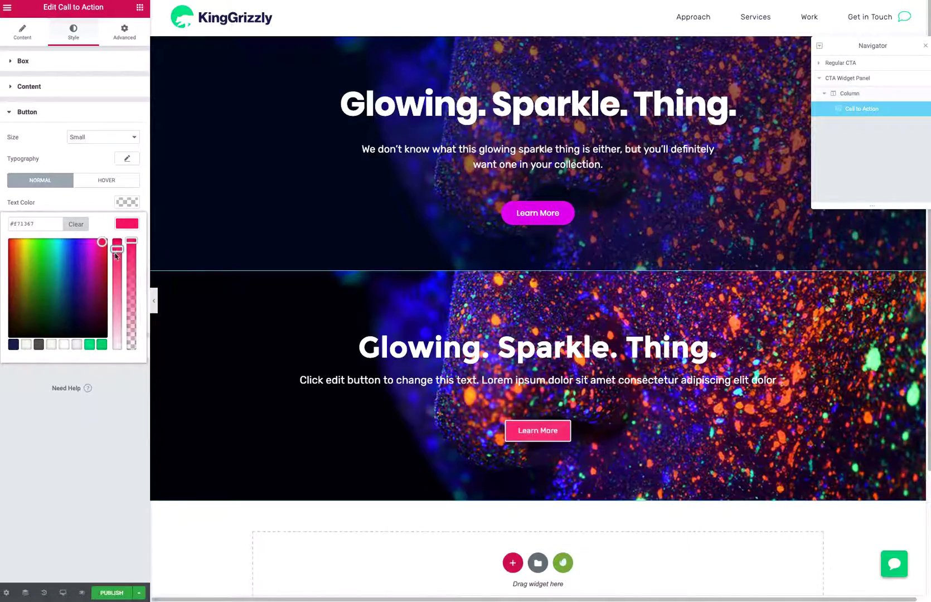
left_click(90, 241)
left_click(81, 430)
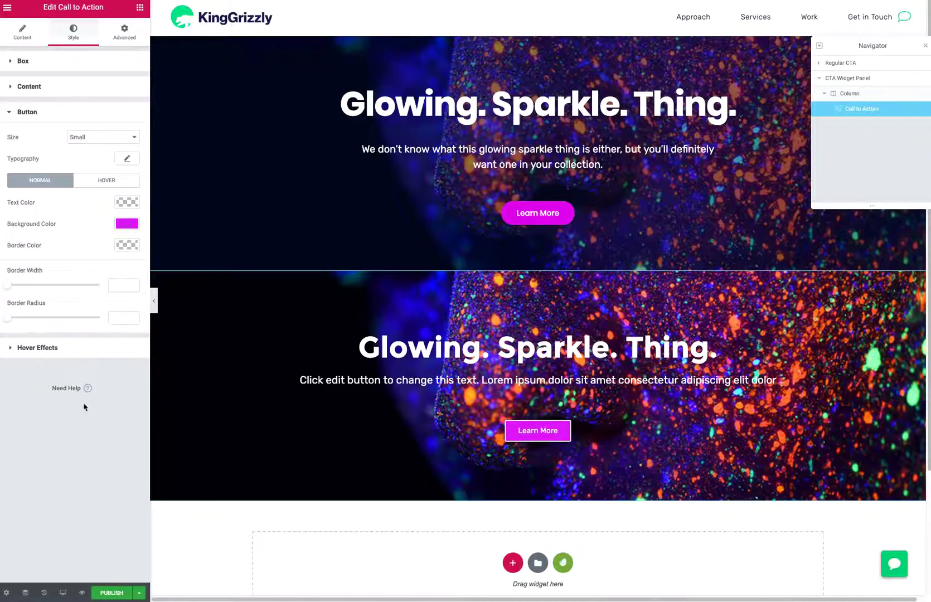
left_click(117, 291)
type("0")
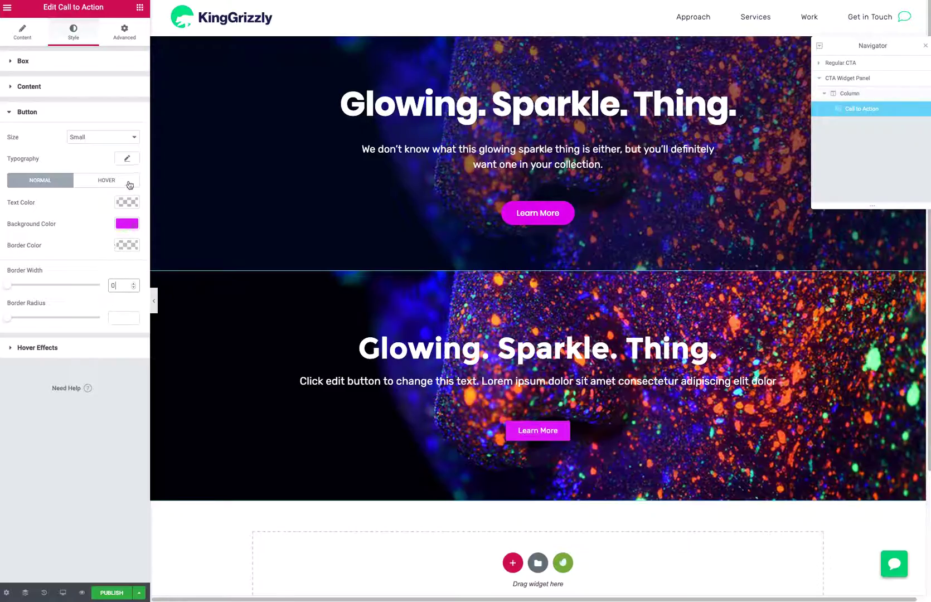
Step: Compare the Medium and Large sizes for the Learn More button, settle on Medium, and set its border radius to 100
left_click(112, 140)
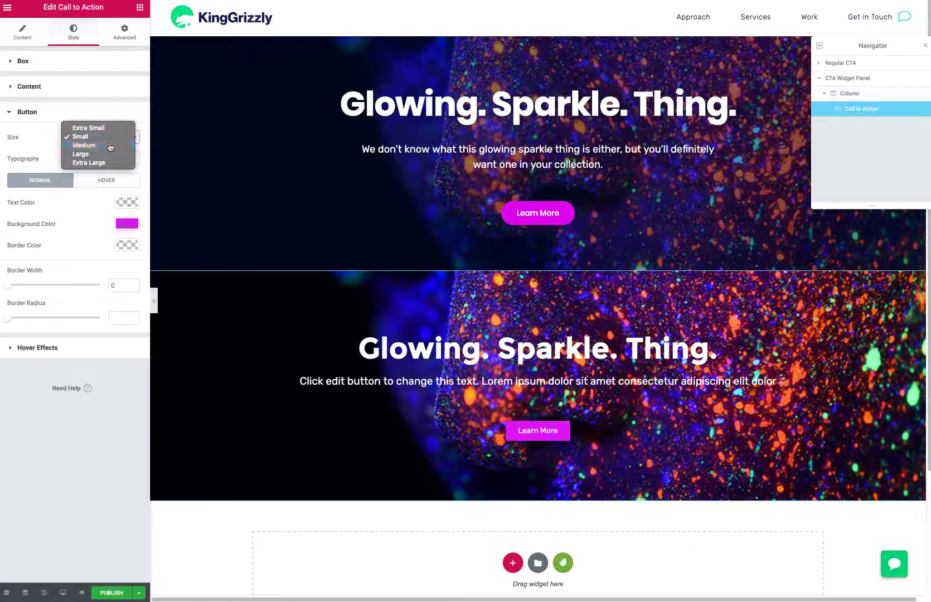
left_click(84, 145)
left_click(110, 144)
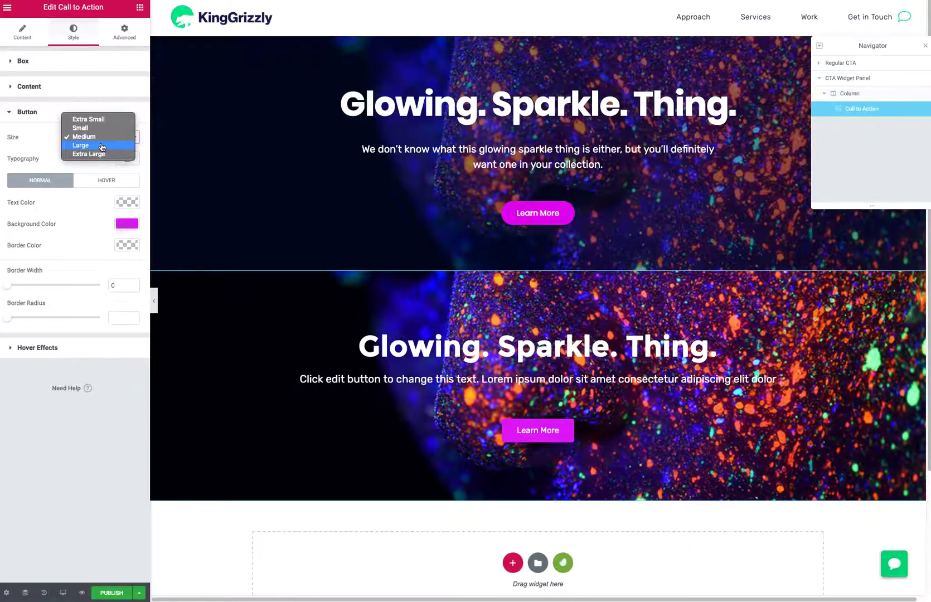
left_click(101, 148)
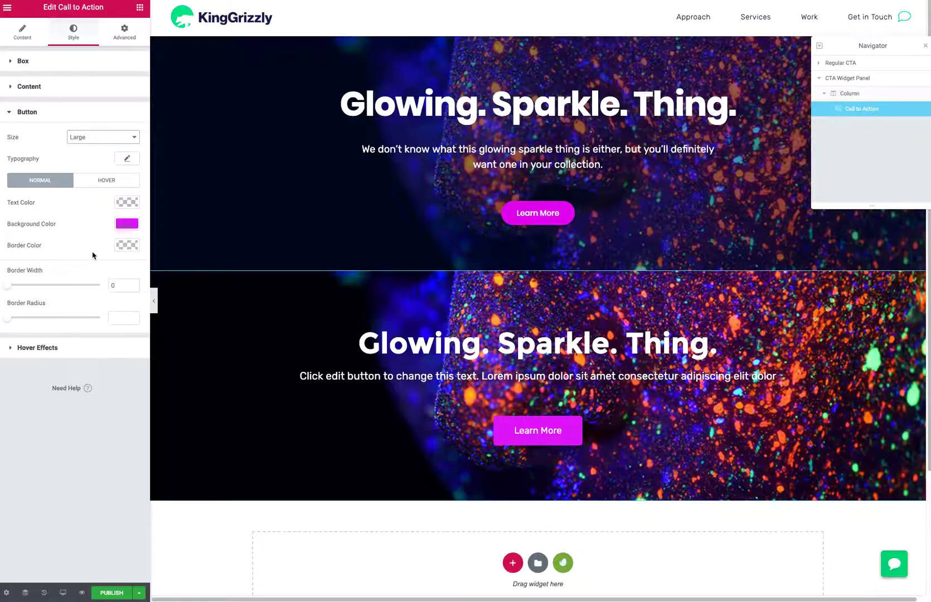
left_click_drag(7, 318, 103, 322)
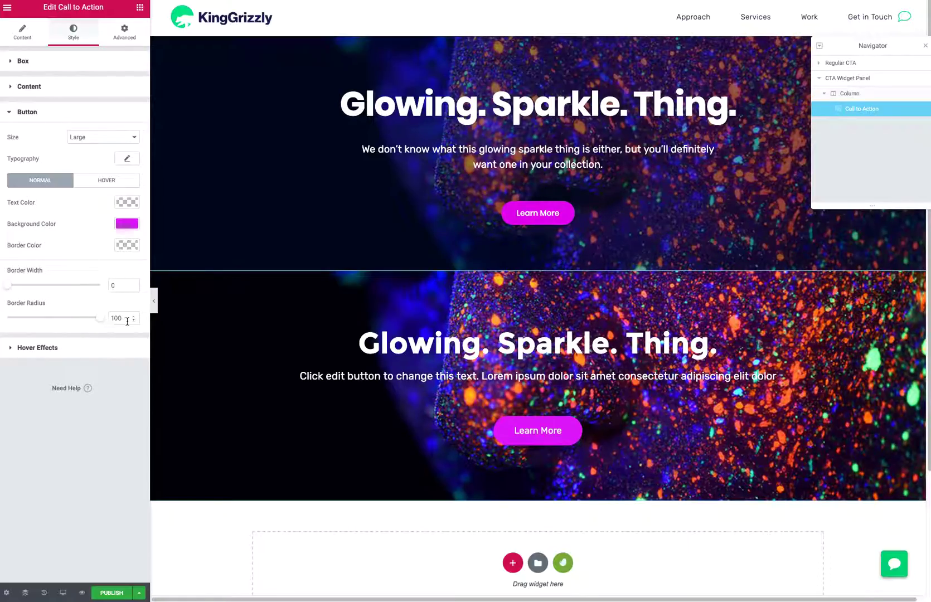
left_click(101, 139)
left_click(96, 132)
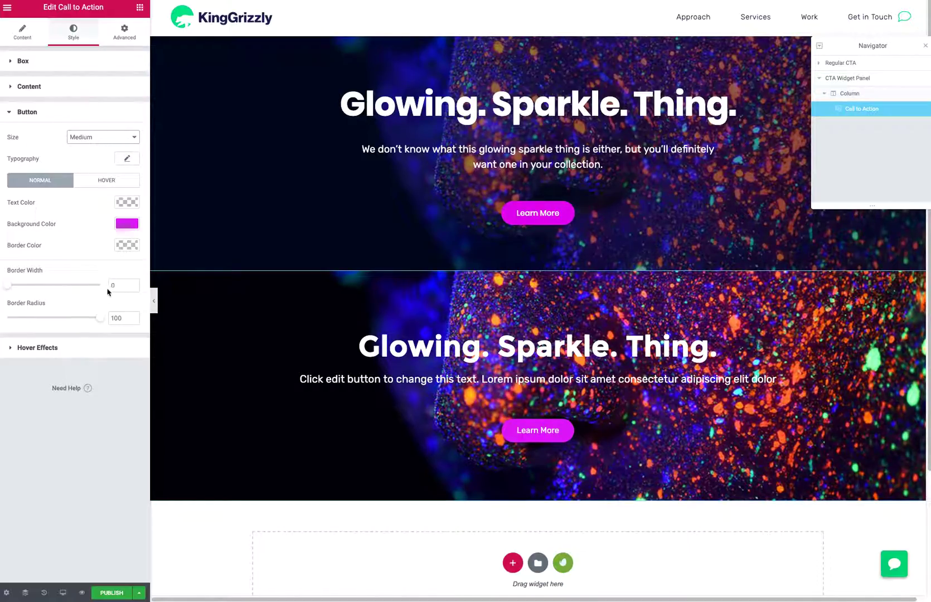
Step: Give the Learn More button a purple background color for its hover state
left_click(123, 160)
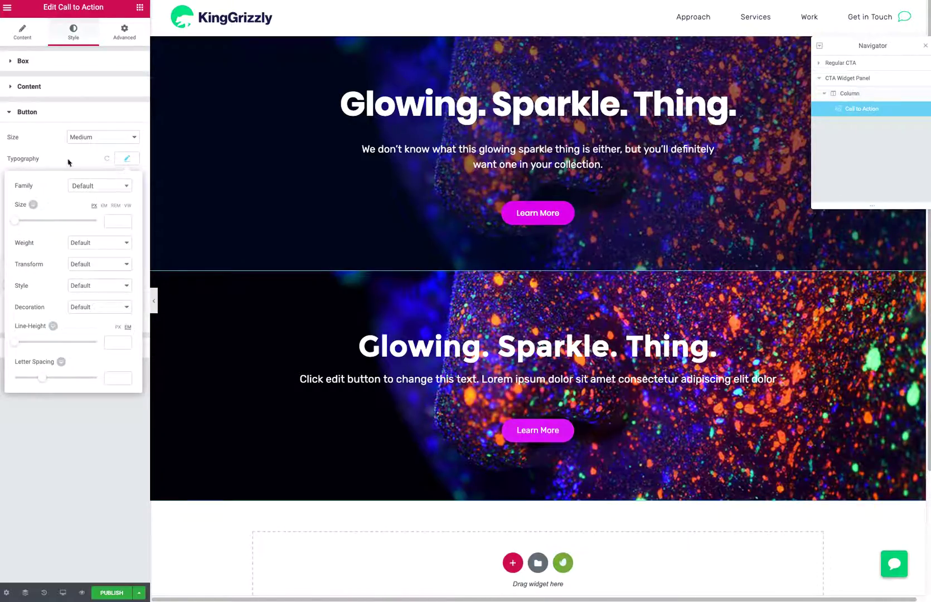
left_click(61, 161)
left_click(100, 181)
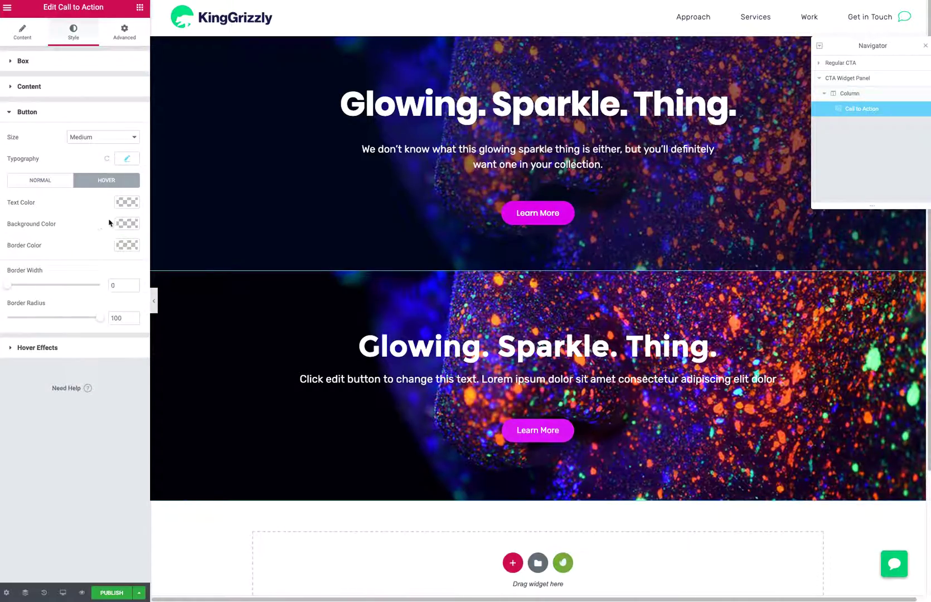
left_click(126, 224)
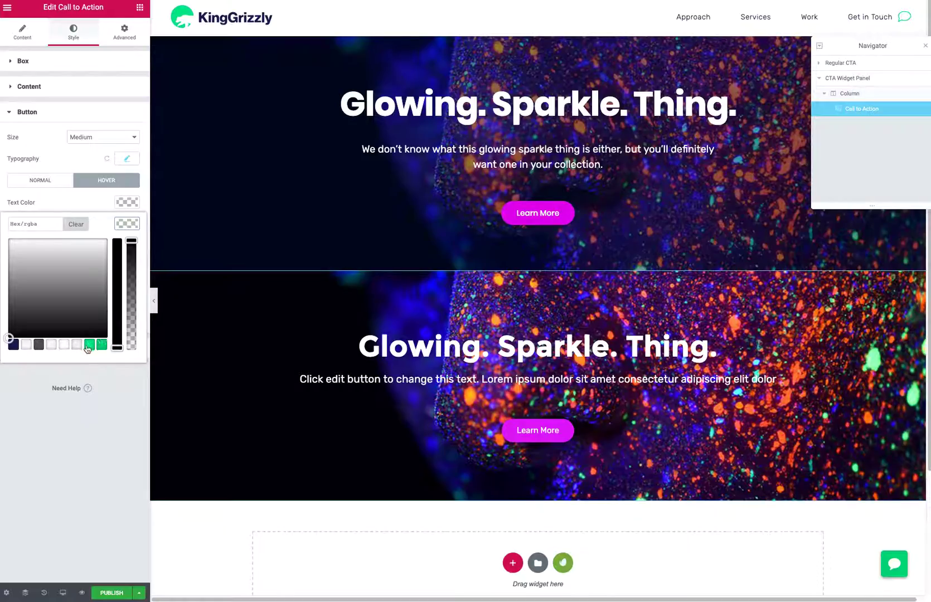
left_click(55, 345)
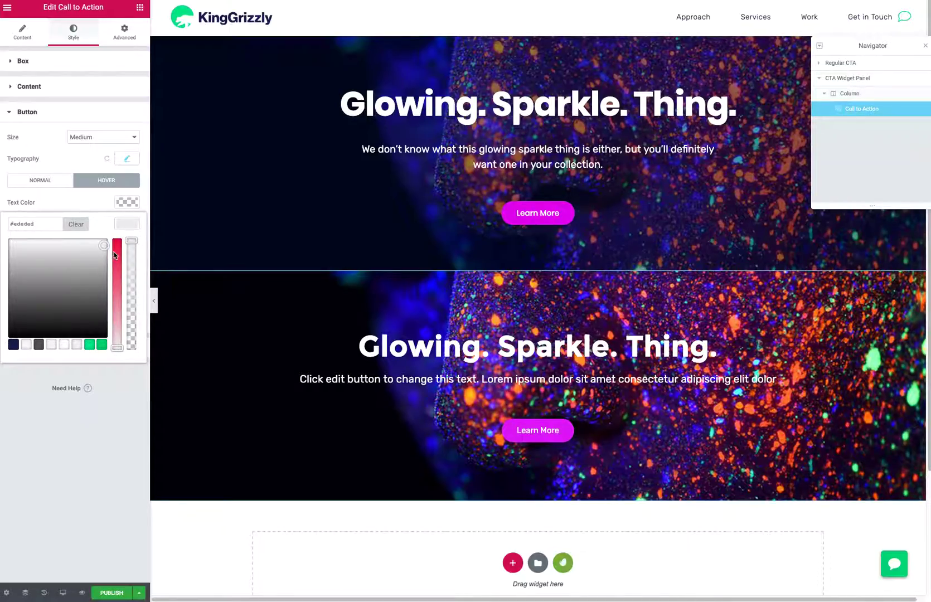
left_click(116, 249)
left_click_drag(87, 247, 86, 245)
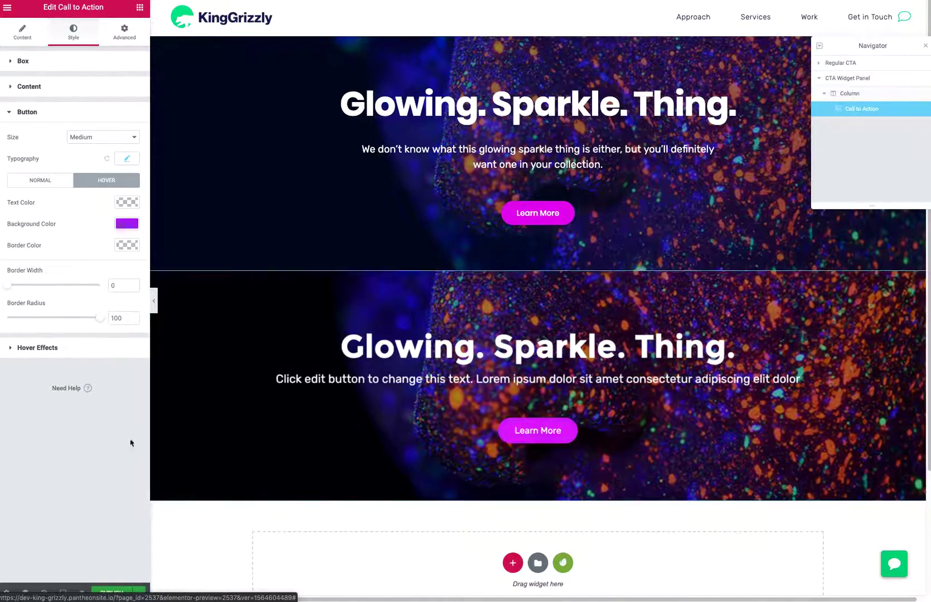
Step: Extend the end of the Call to Action's description with ". And this is even longer."
left_click(47, 351)
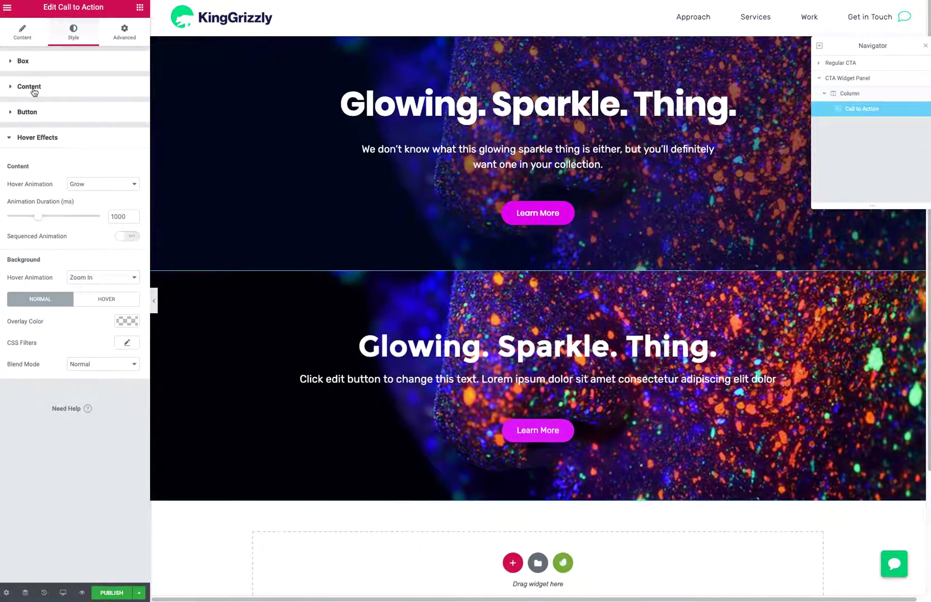
left_click(30, 87)
left_click(22, 31)
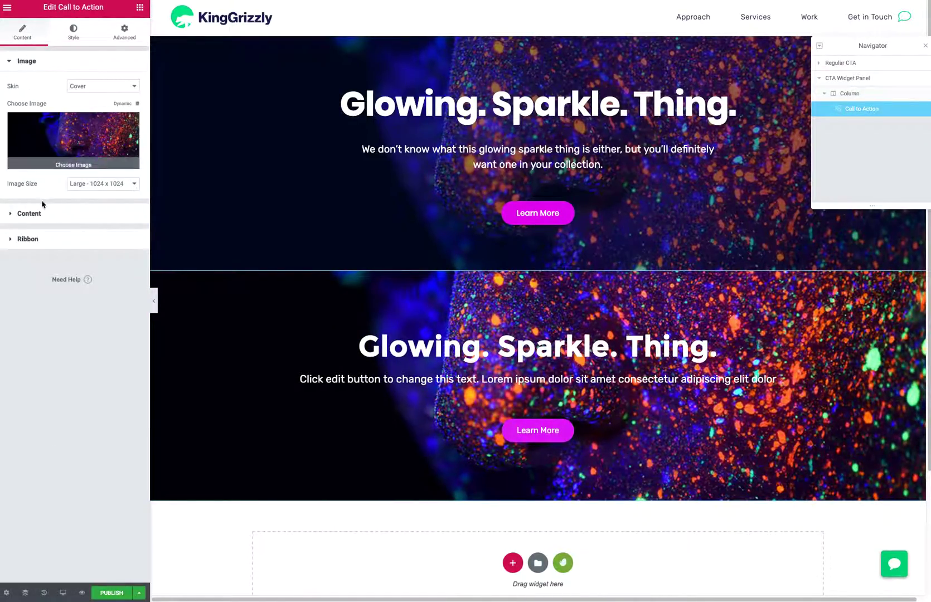
left_click(39, 211)
left_click(82, 211)
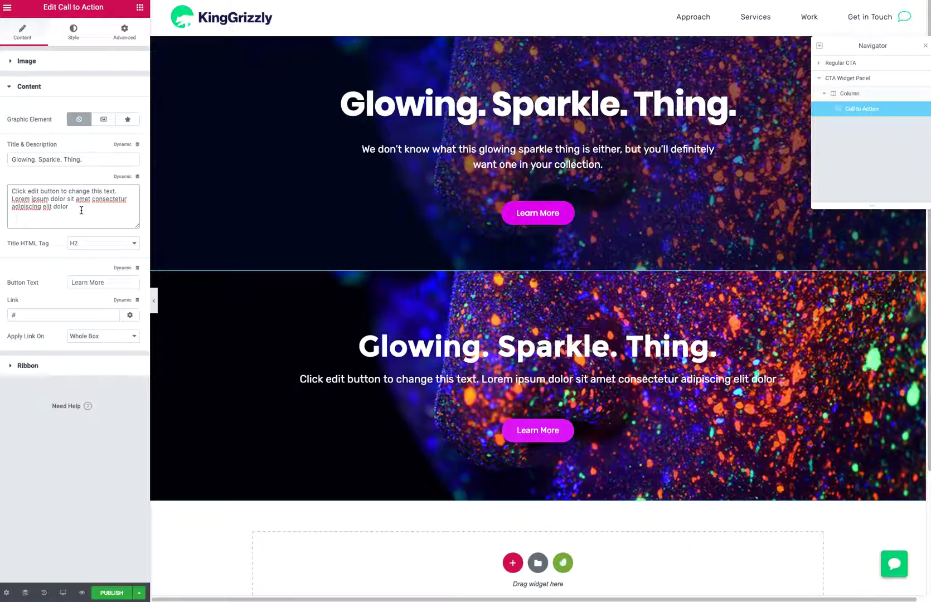
type(". And thi")
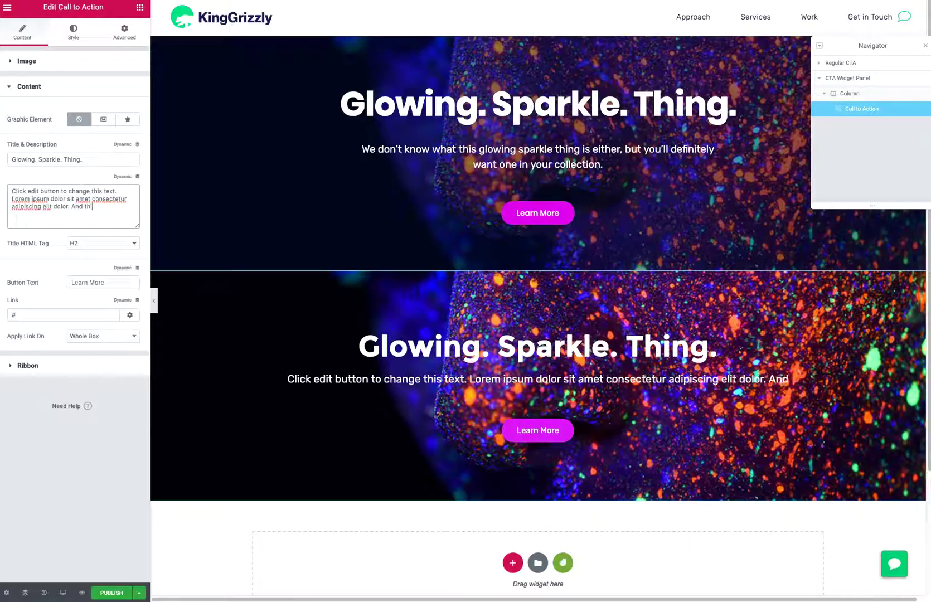
type("s is ev")
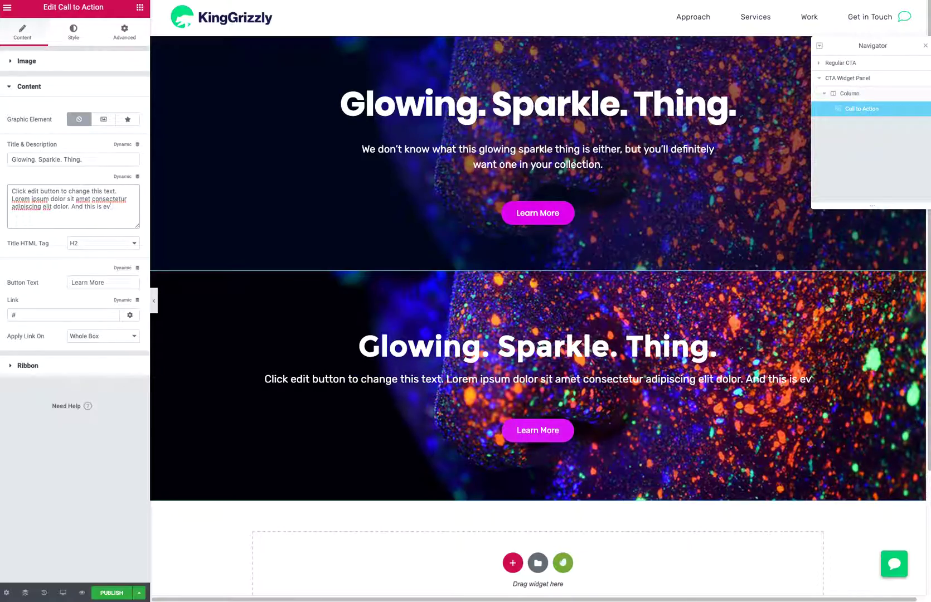
type("en longer.")
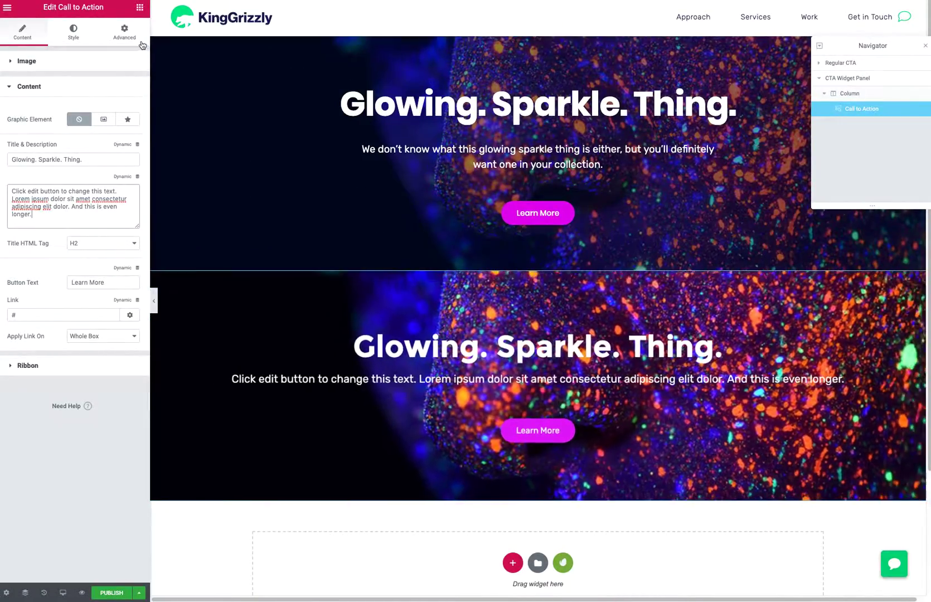
Step: Set the Call to Action box's padding to 25% on the right and left, with 0 for top and bottom
left_click(74, 32)
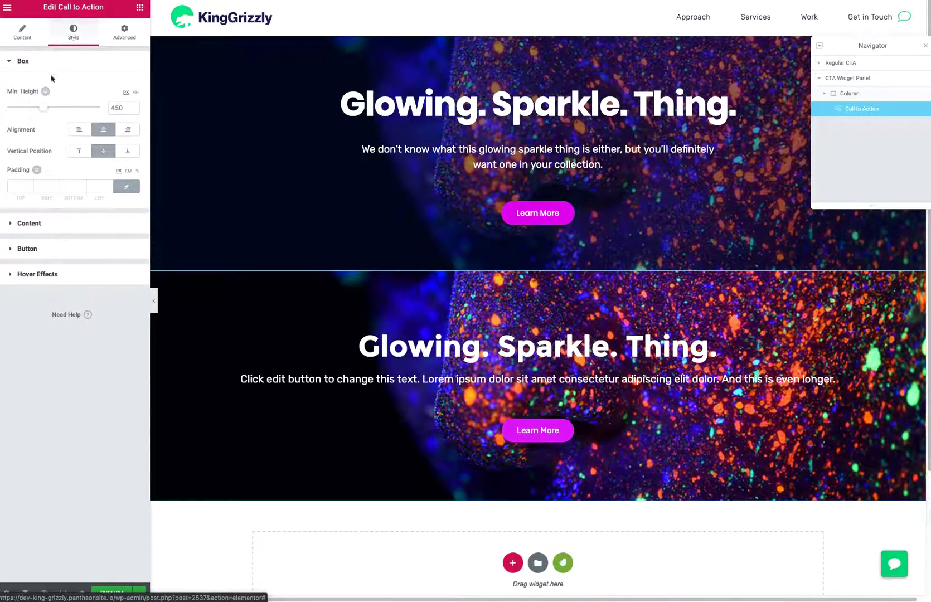
left_click(138, 170)
left_click(101, 188)
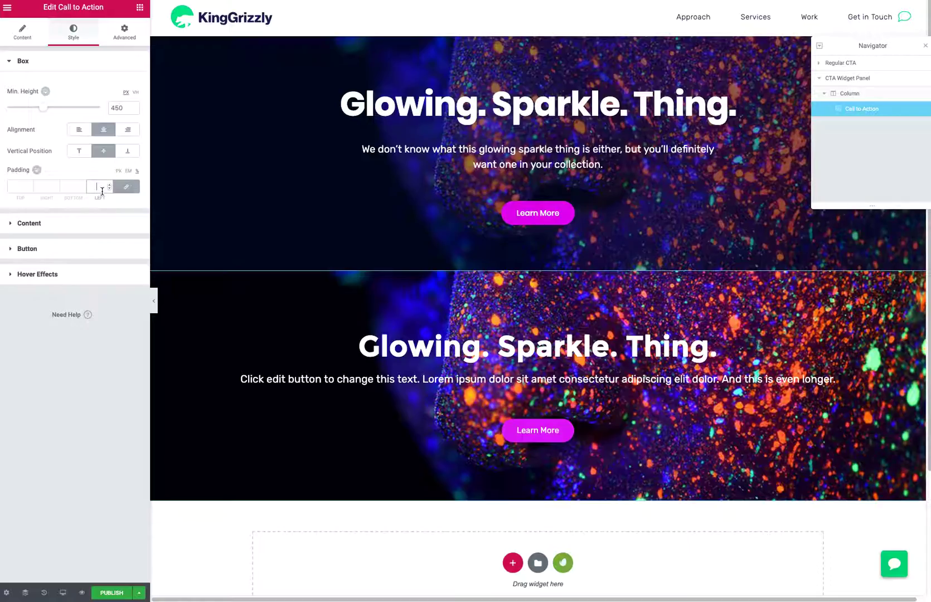
type("25")
left_click(46, 187)
type("25")
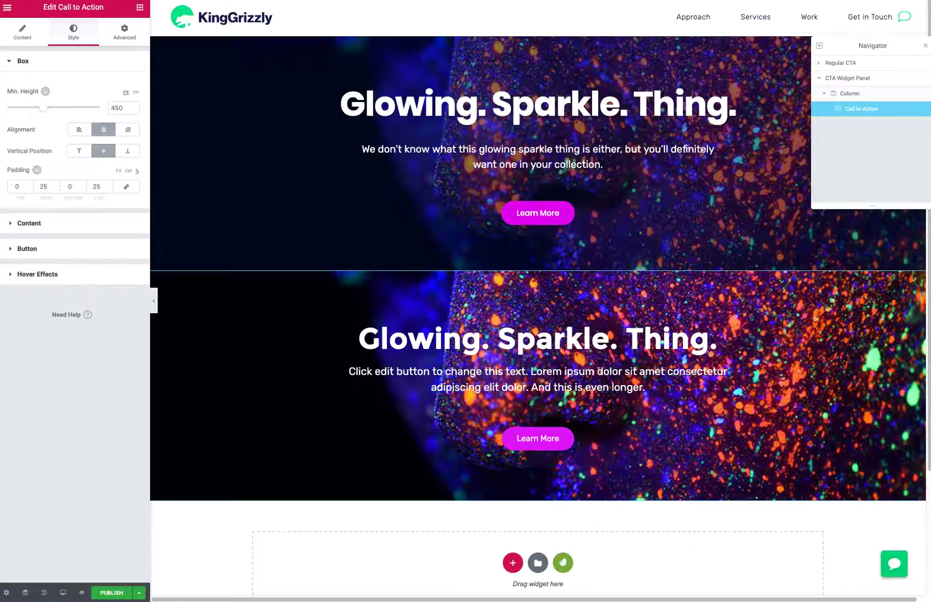
Step: Add custom CSS giving .elementor-cta__description a max-width of 700px and auto !important left and right margins, and widen the editing panel
left_click(919, 279)
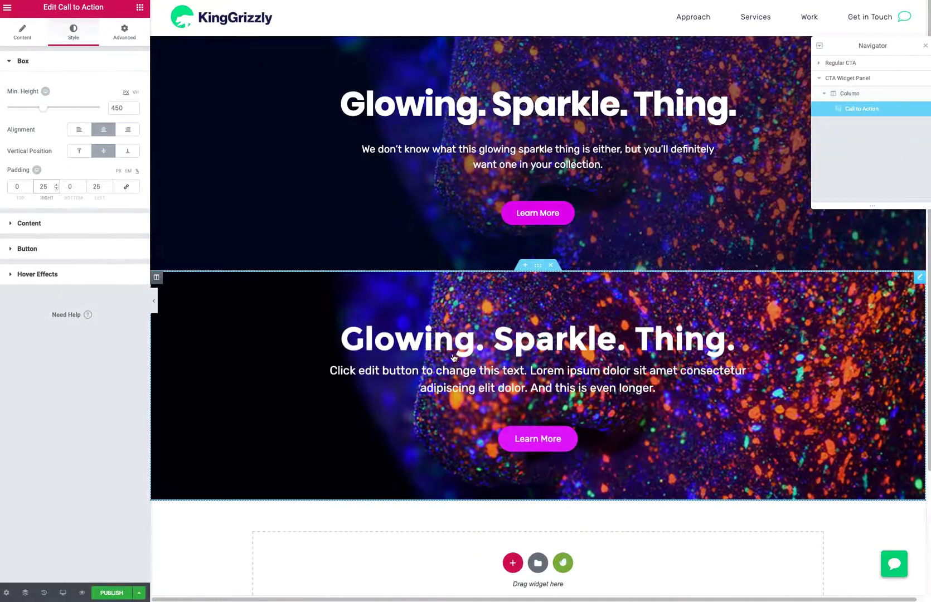
left_click(119, 43)
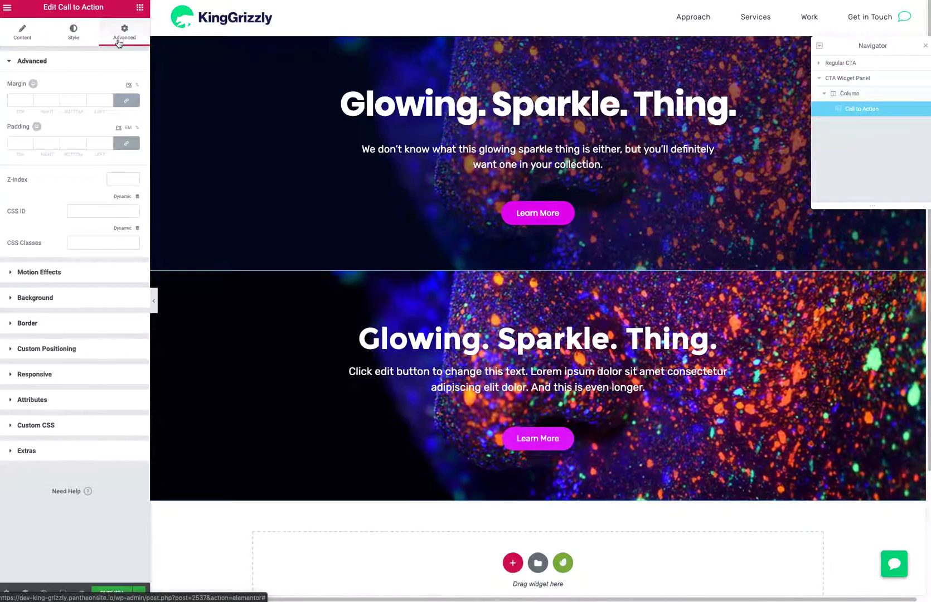
left_click(62, 428)
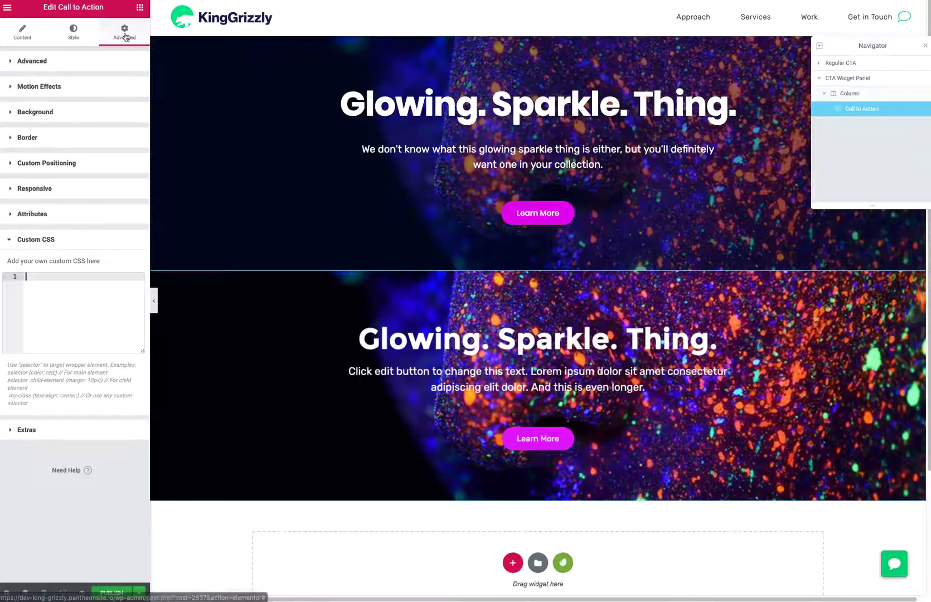
type(".elementor-cta__description {     max-width: 700px;     margin-left: auto !important;     margin-right: auto !important; }")
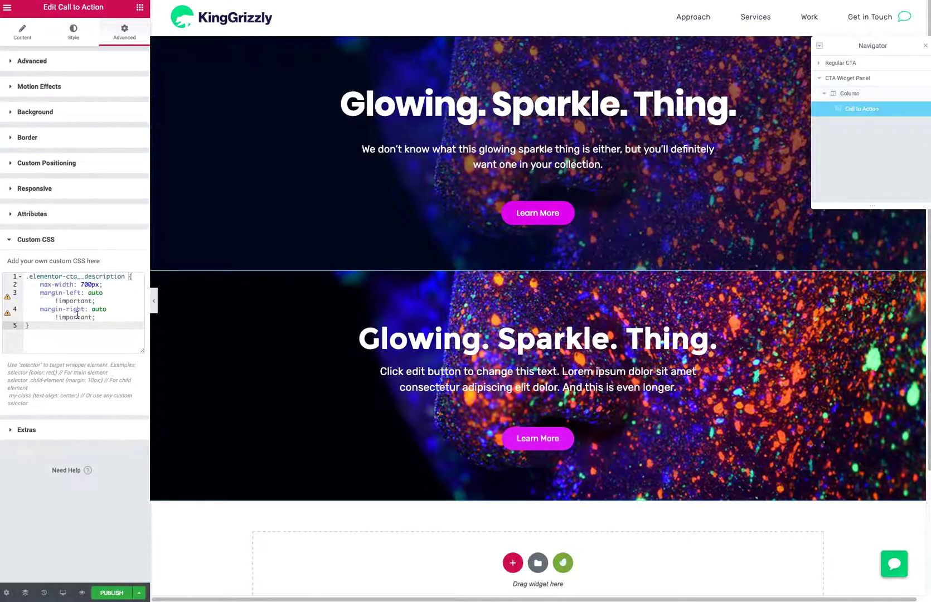
left_click_drag(25, 278, 124, 277)
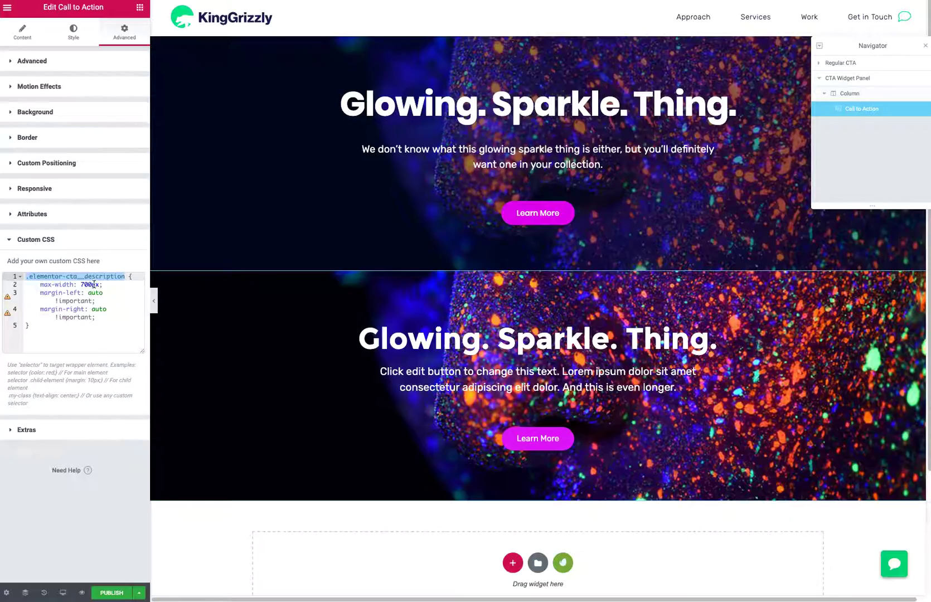
left_click_drag(104, 285, 25, 284)
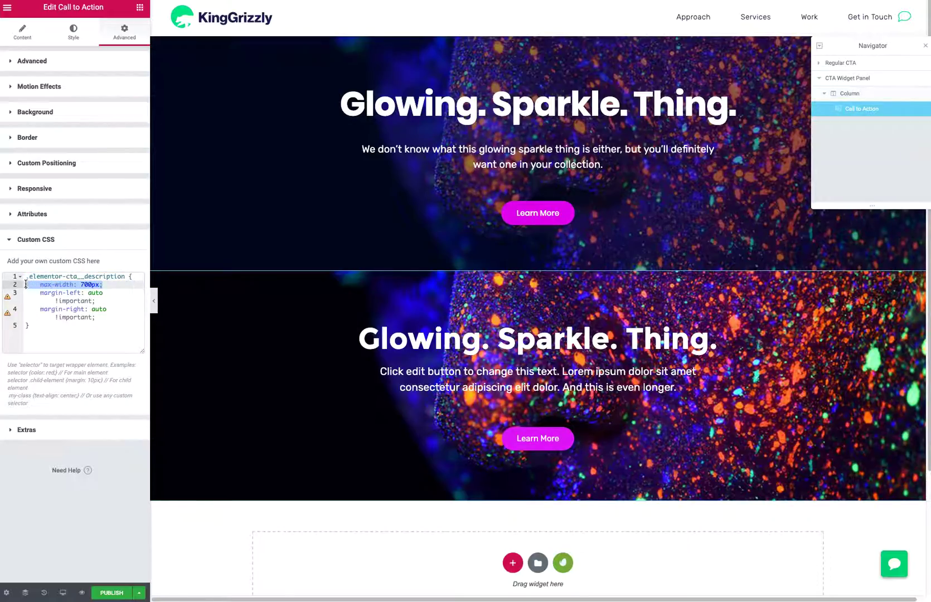
left_click_drag(153, 344, 260, 347)
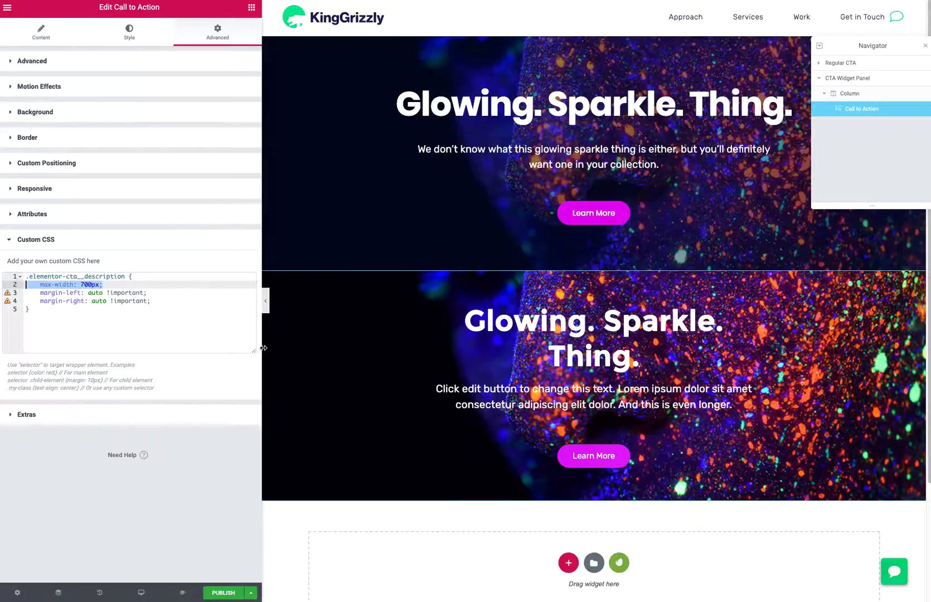
left_click(153, 323)
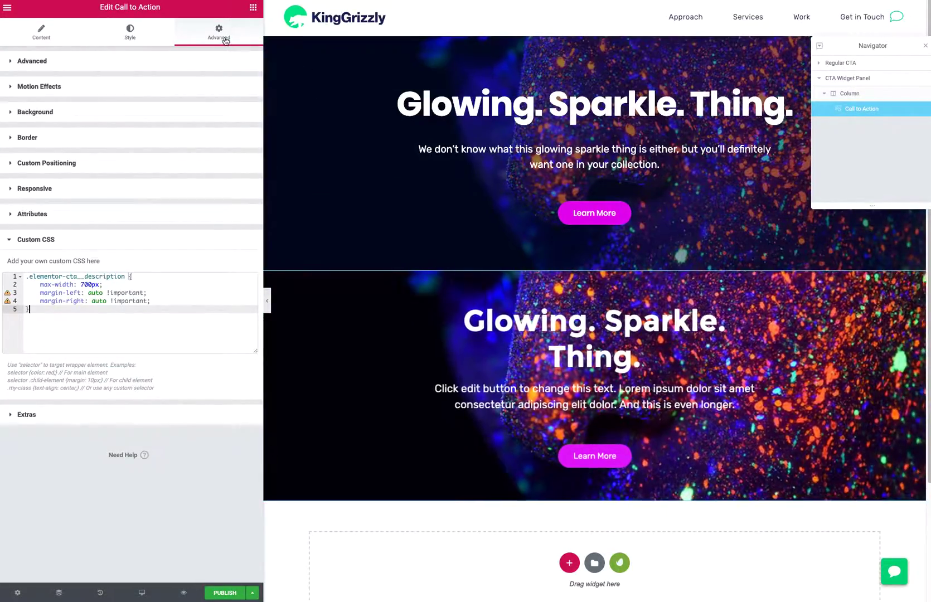
Step: Link the Call to Action box's padding values again and clear them
left_click(138, 37)
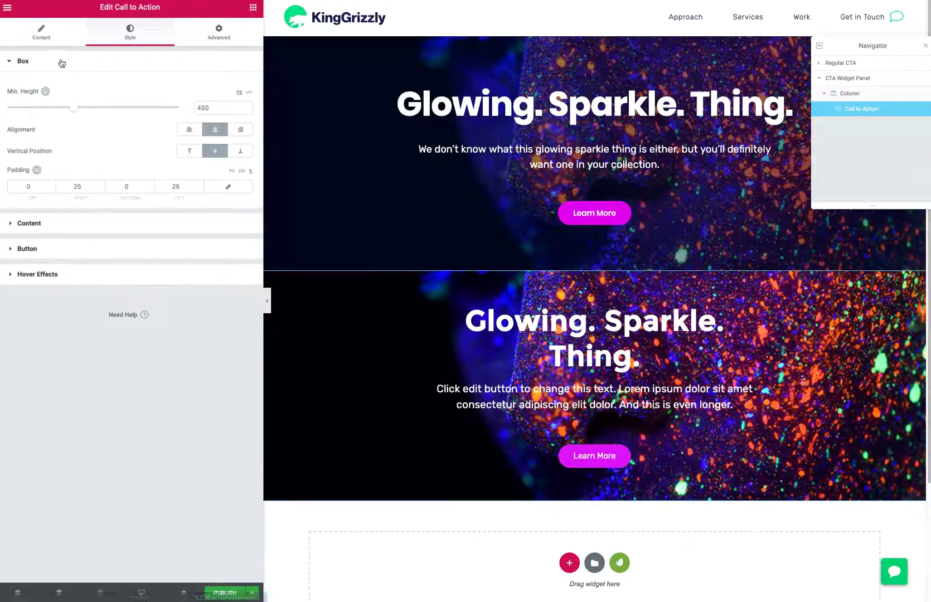
left_click(228, 186)
double_click(176, 186)
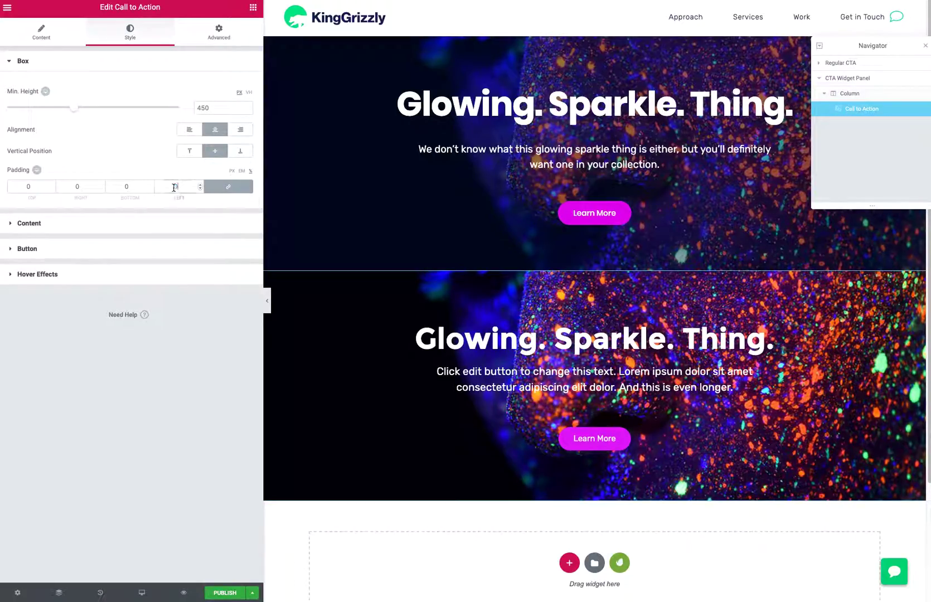
Step: Try a max-width of 200px for the description in the custom CSS and restore it to 700px
left_click(198, 40)
left_click(36, 426)
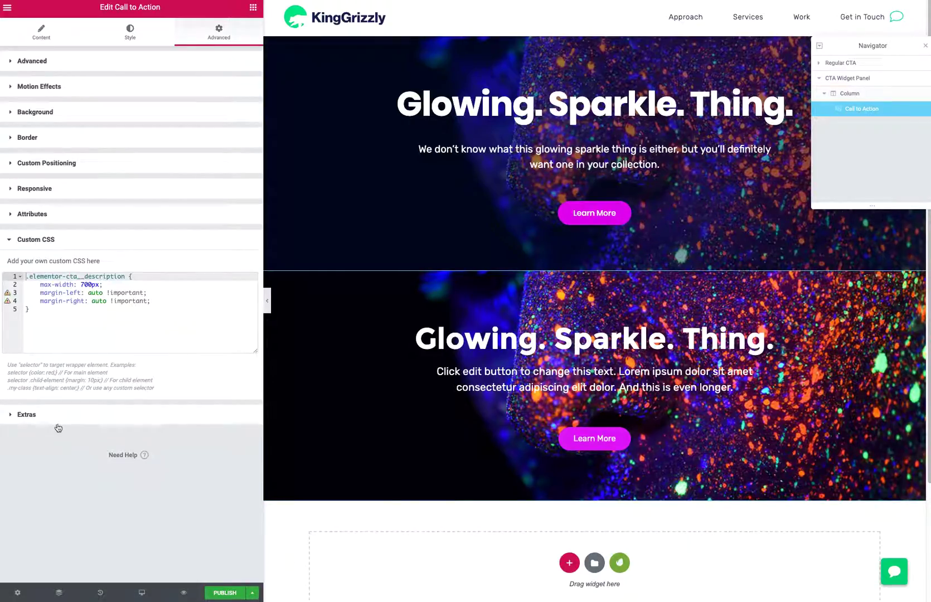
left_click(91, 284)
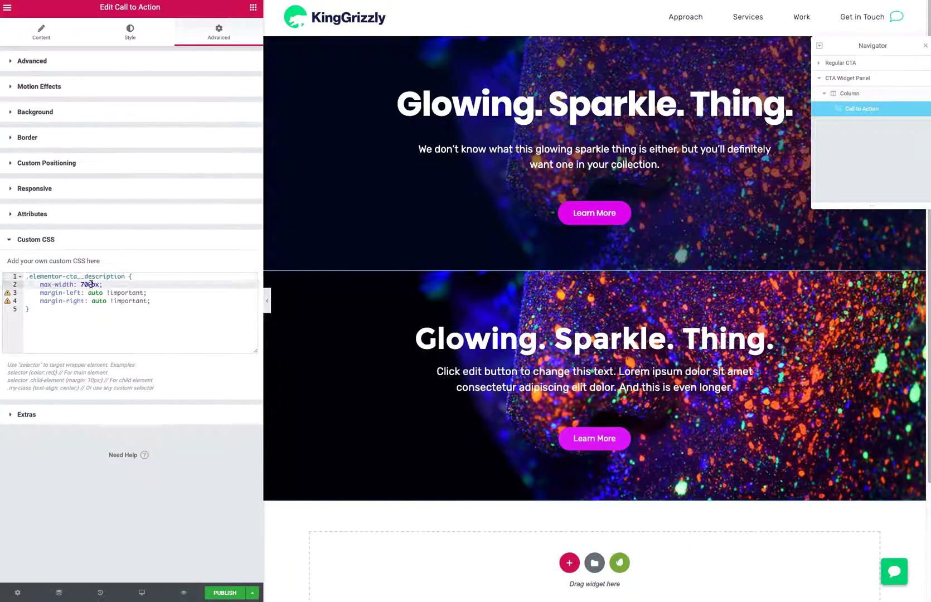
type("200")
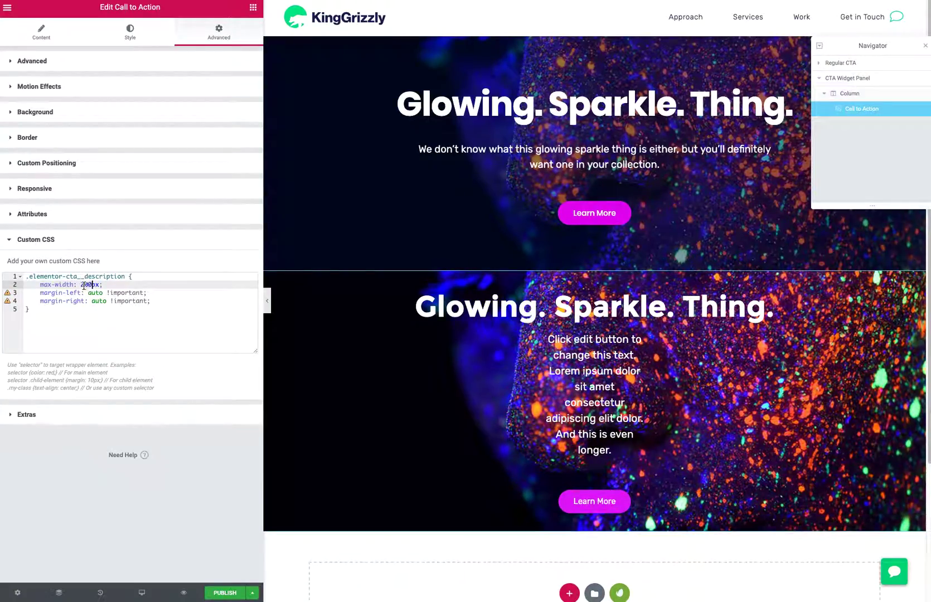
type("700")
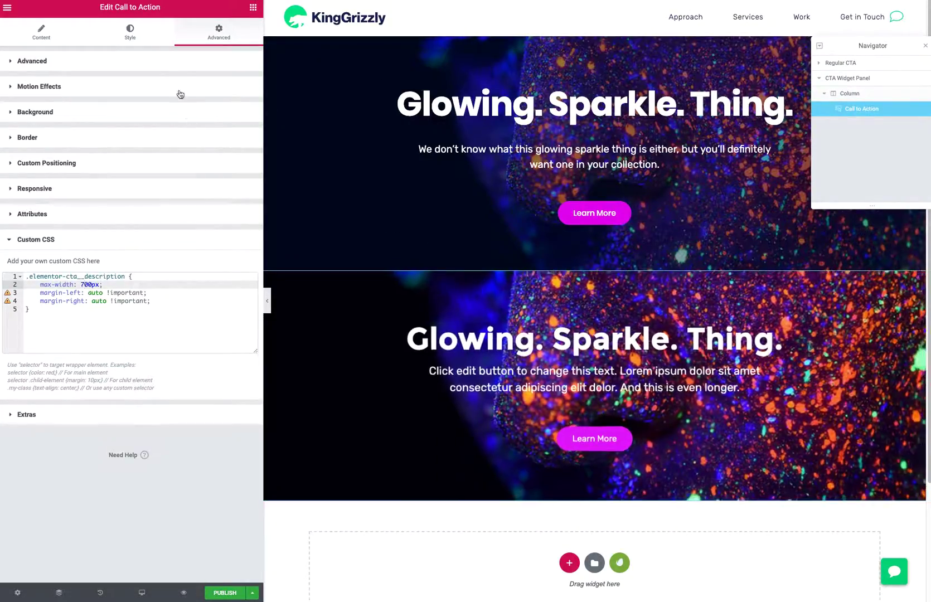
Step: Set the normal-state background overlay of the Call to Action to black at 0.22 opacity in the hover effects
left_click(134, 32)
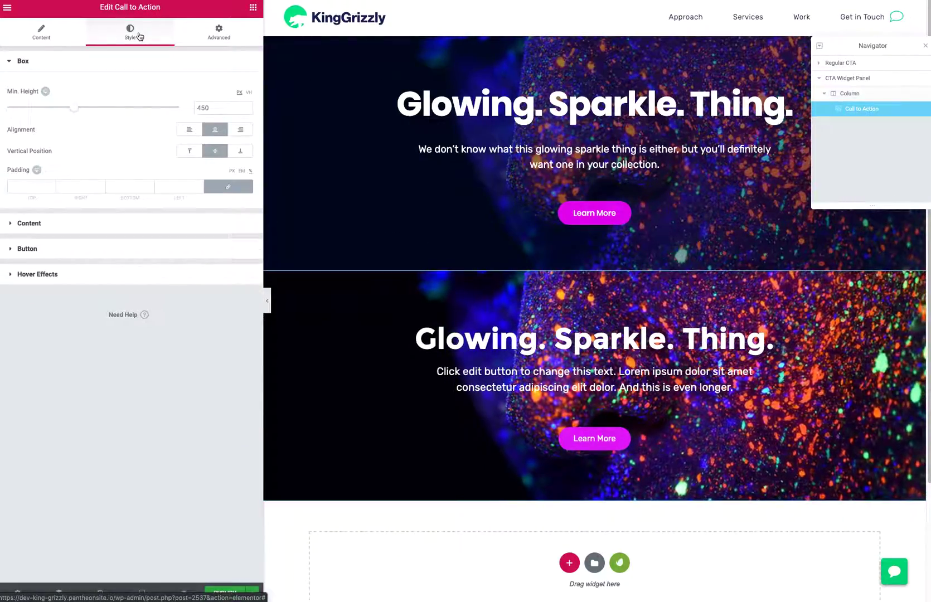
left_click(48, 275)
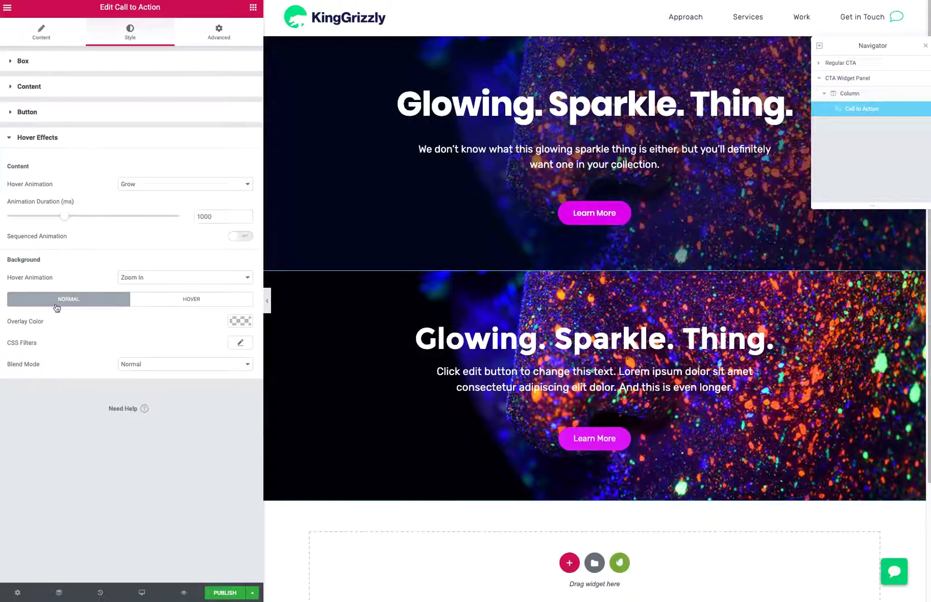
left_click(239, 321)
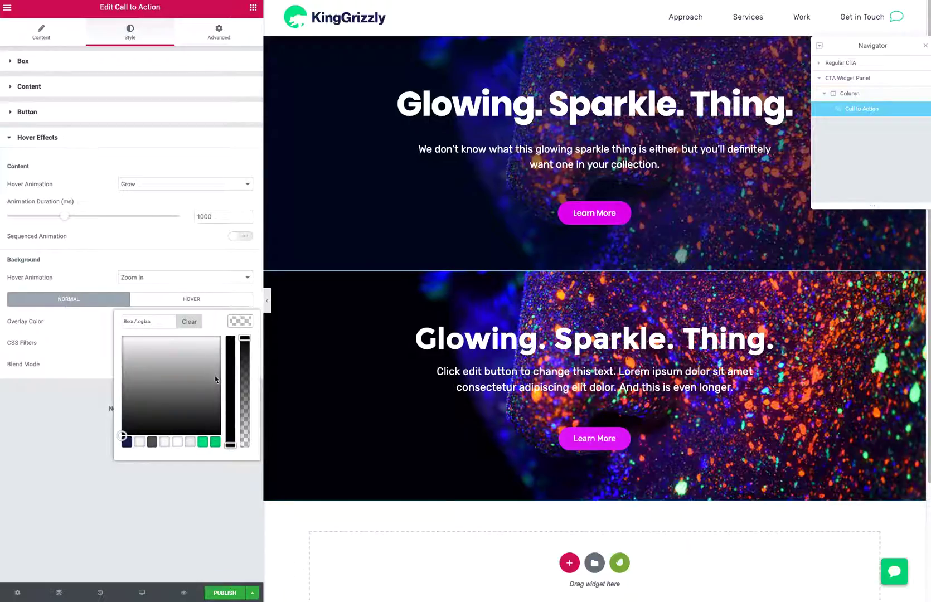
left_click(231, 341)
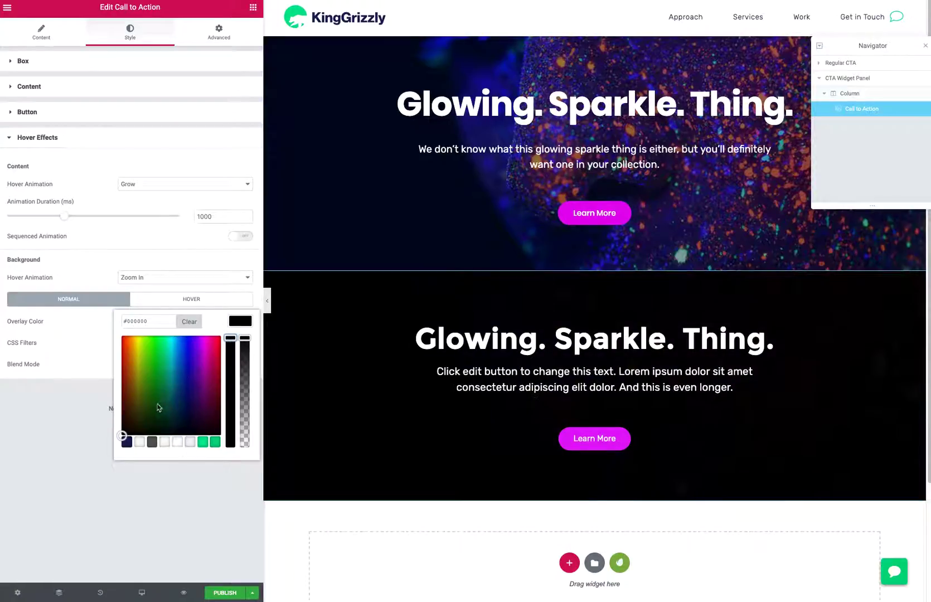
left_click_drag(242, 339, 245, 424)
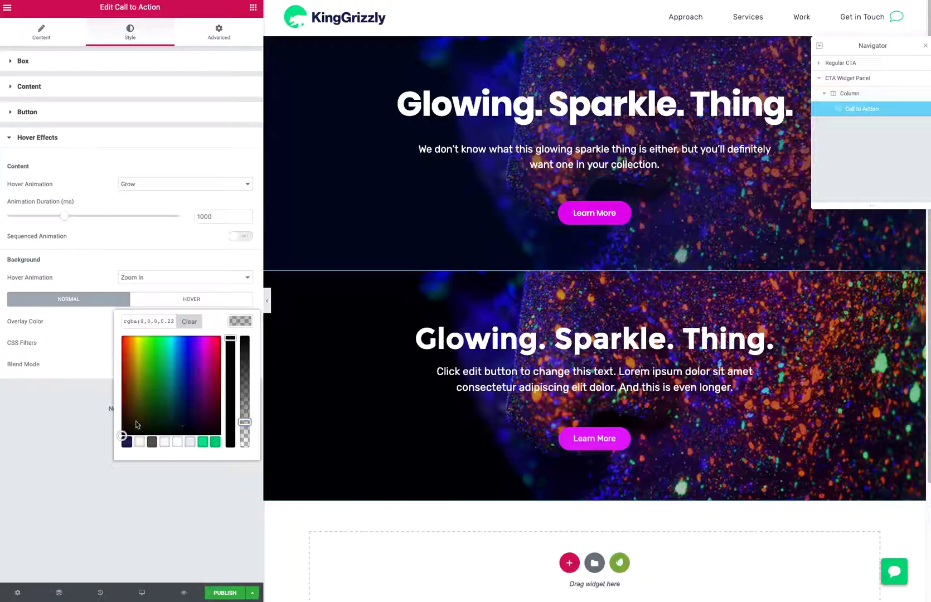
left_click(41, 430)
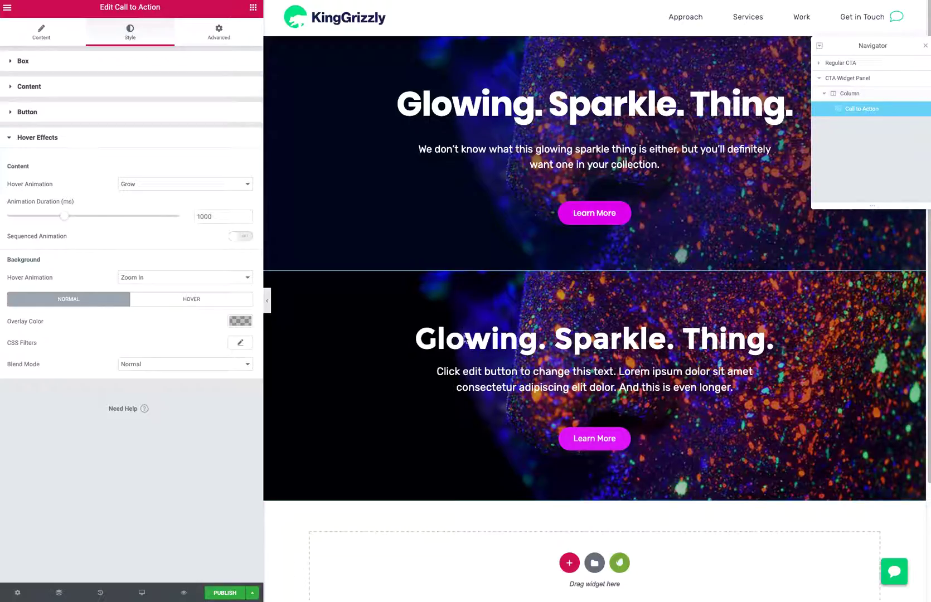
Step: Add custom CSS giving the button on widget hover background-color #cb5a1d !important, transition background-color 500ms ease-in and opacity 1, and widen the editing panel
left_click(221, 38)
left_click(54, 427)
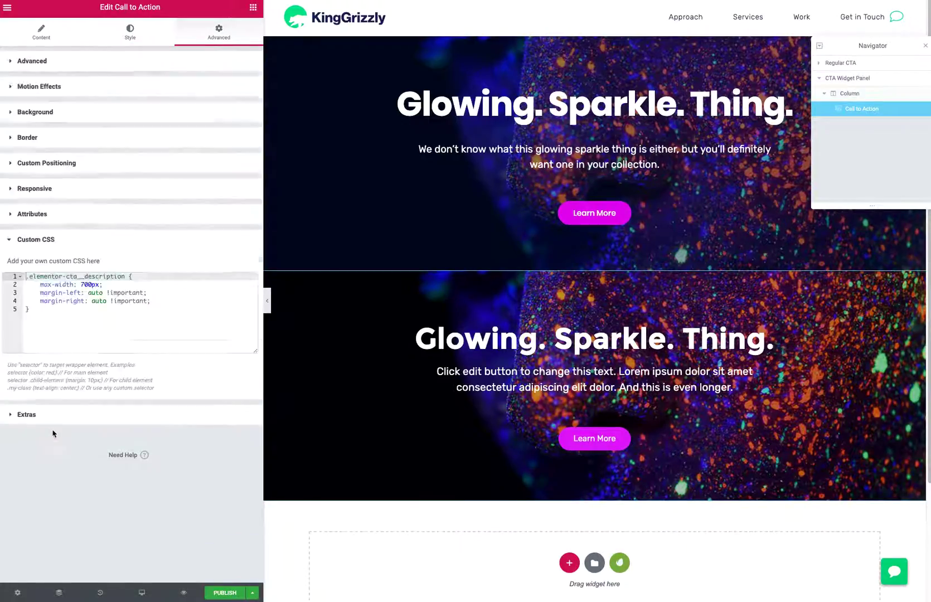
left_click(123, 334)
key("Return")
key("Return")
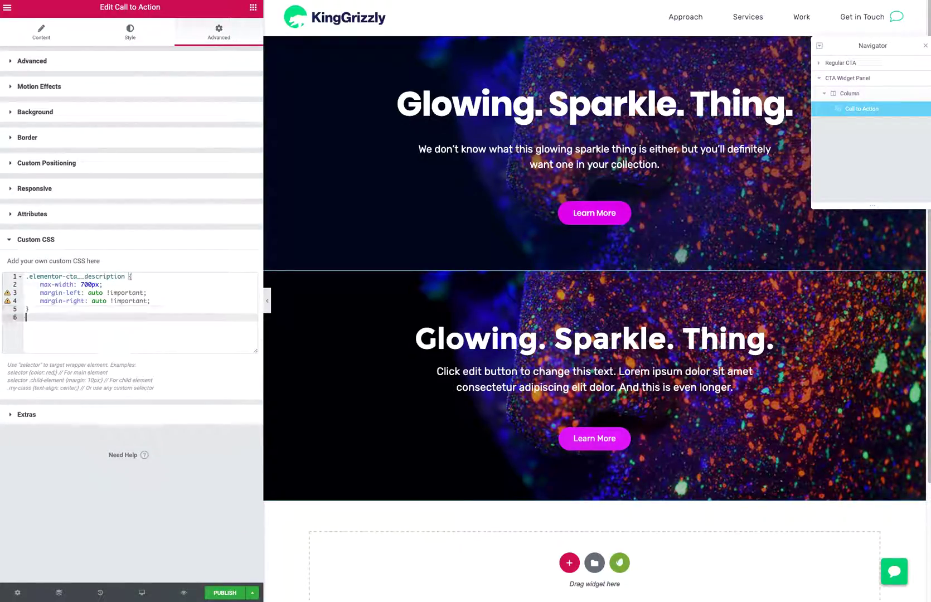
type(".elementor-widget-call-to-action:hover .elementor-cta__button {     background-color: #cb5a1d!important;     transition: background-color 500ms ease-in;     opacity: 1; }")
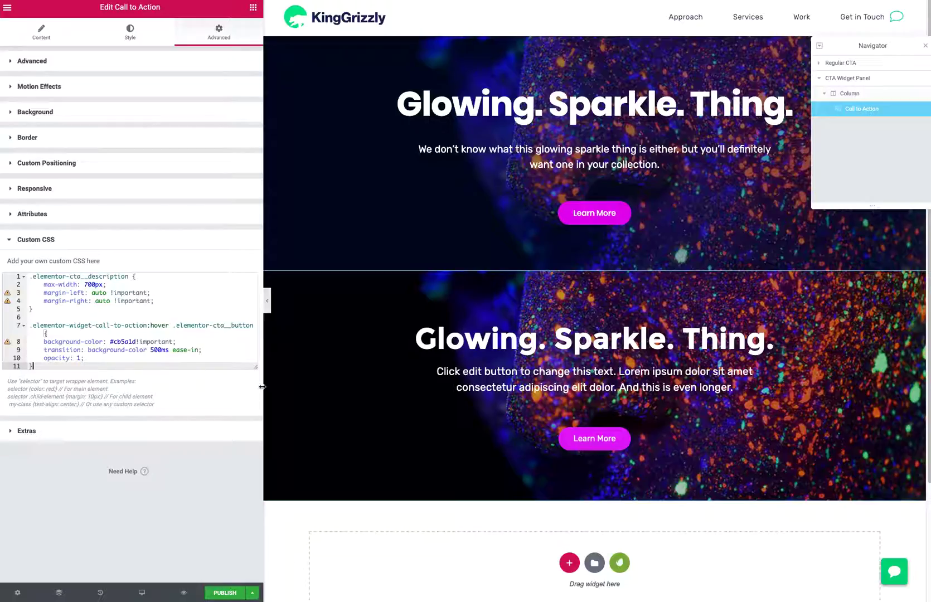
left_click_drag(264, 373, 303, 377)
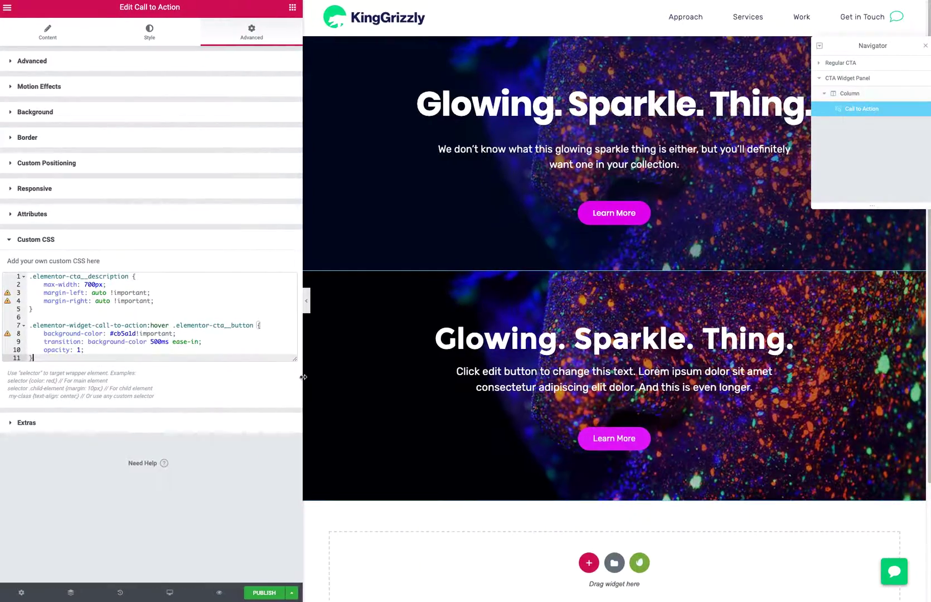
Step: Change the button's hover background-color in the custom CSS to purple and preview the hover on the Call to Action
left_click(161, 350)
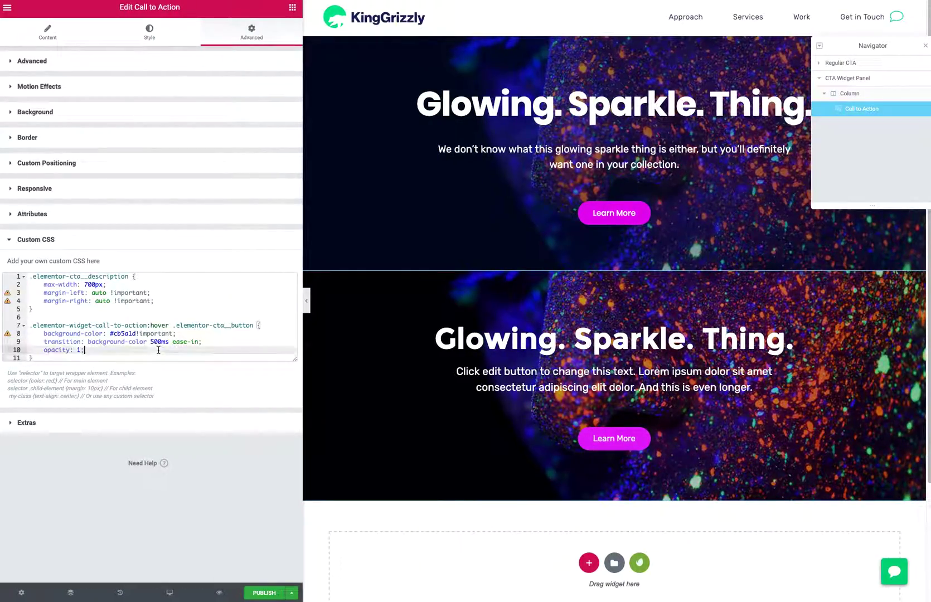
left_click(137, 333)
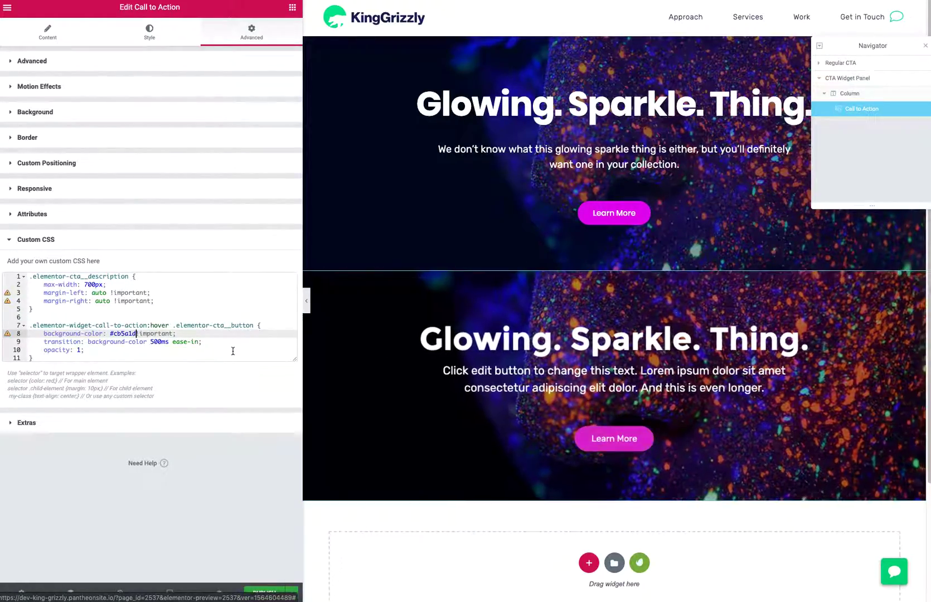
left_click_drag(135, 334, 111, 334)
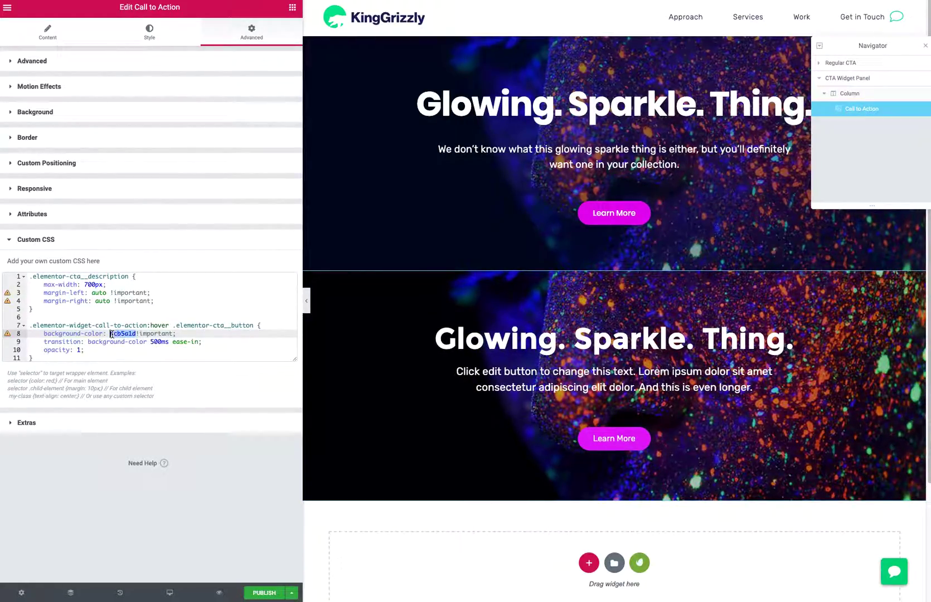
type("purple")
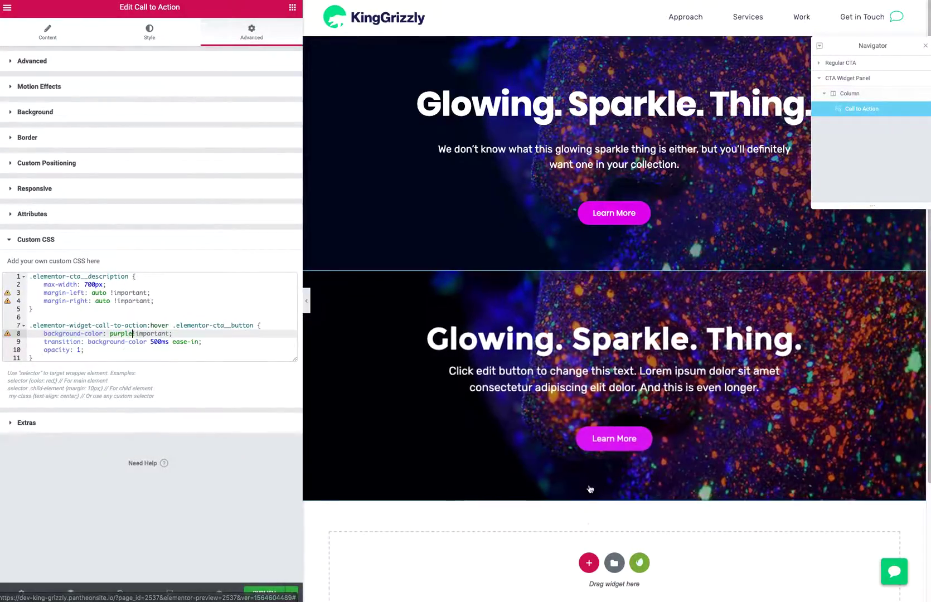
left_click(617, 396)
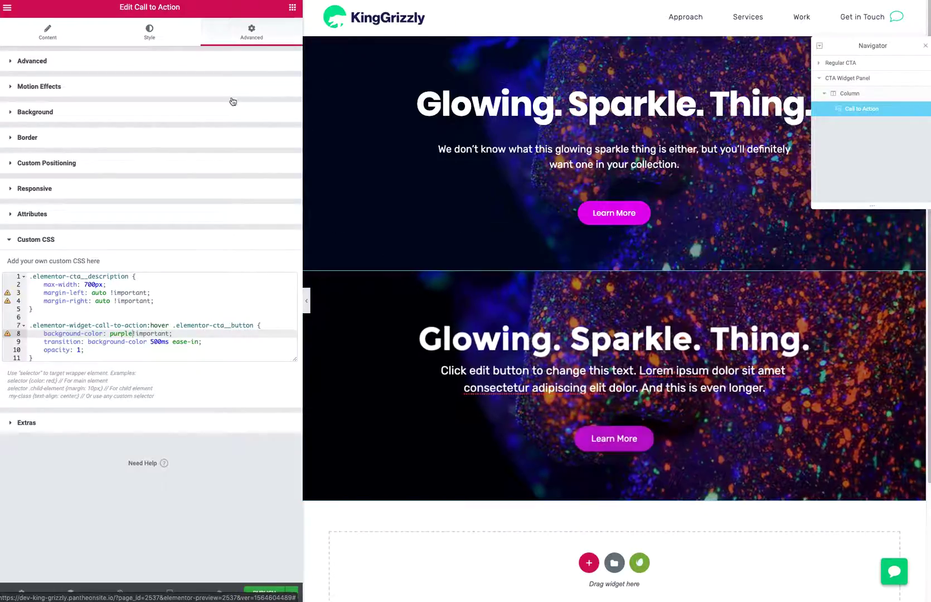
Step: Open the Call to Action button's hover colour settings and copy the colour code
left_click(171, 33)
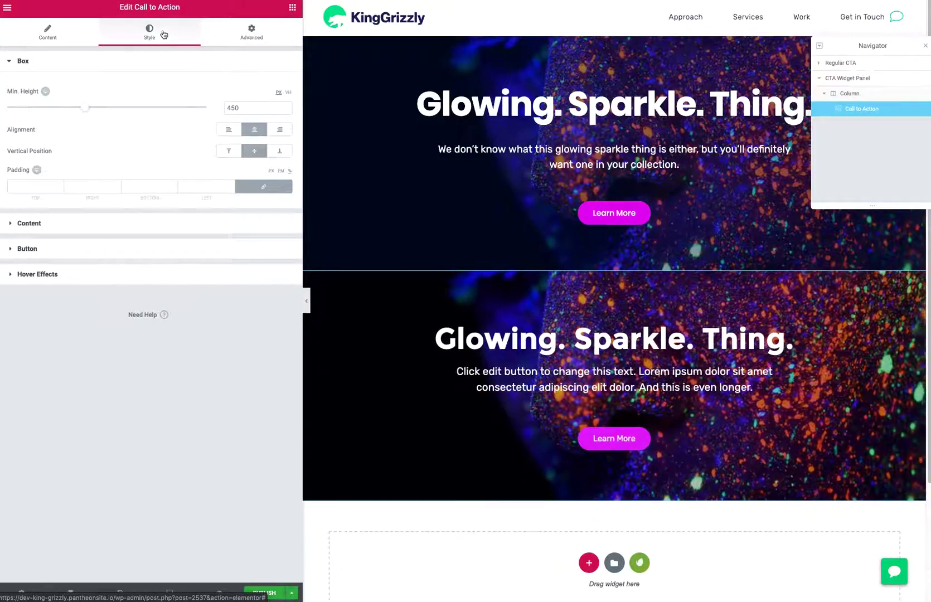
left_click(62, 252)
left_click(192, 181)
left_click(279, 224)
left_click_drag(194, 224, 152, 226)
left_click(151, 225)
Step: Try the copied colour code and #ffff as the button's hover background in the custom CSS, and restore purple
left_click(251, 32)
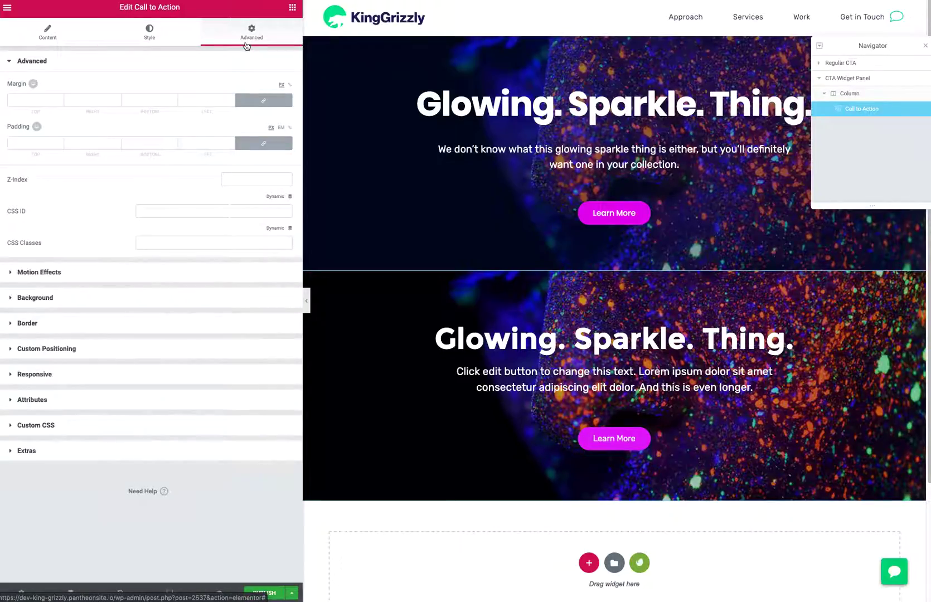
left_click(90, 430)
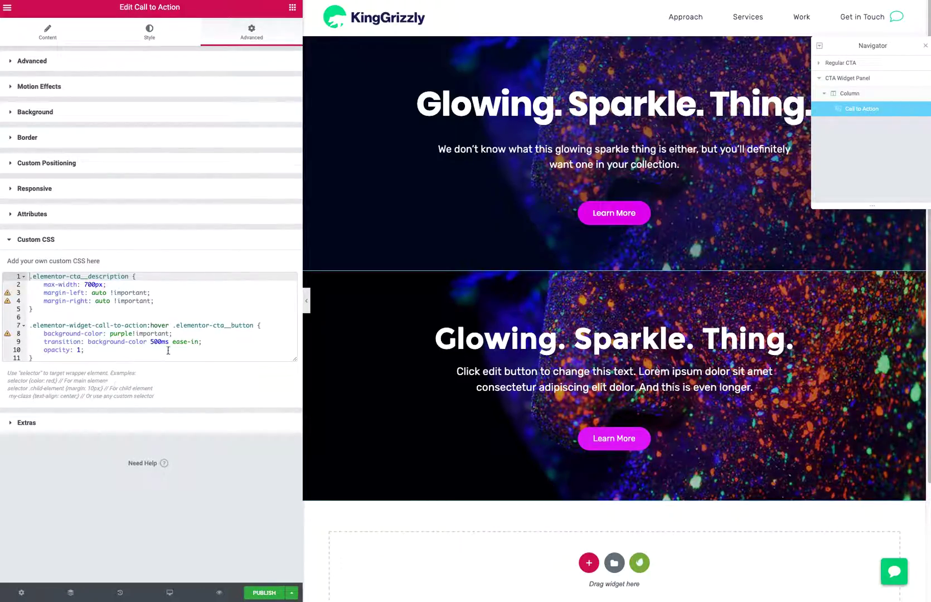
left_click(124, 333)
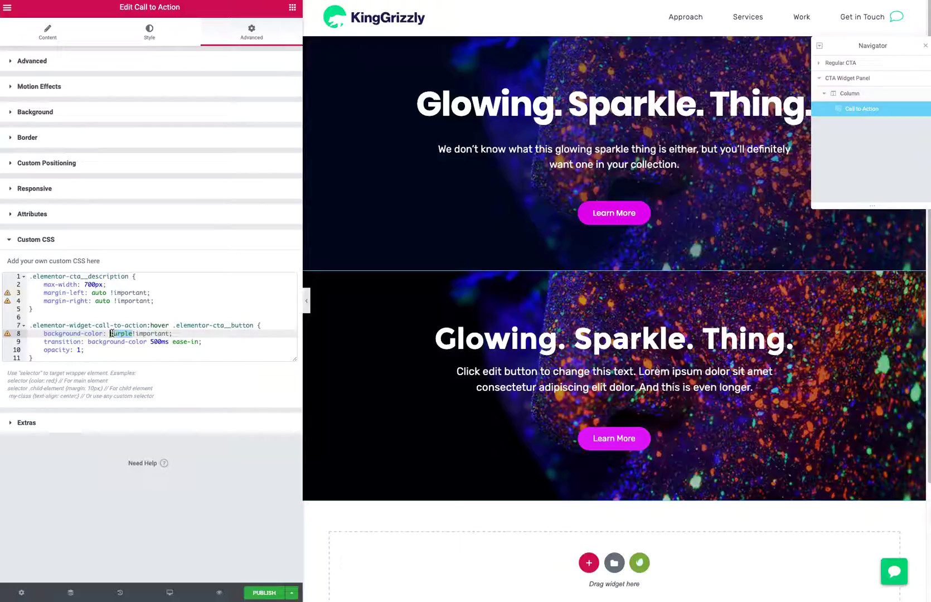
key("ctrl+v")
key("ctrl+z")
type("#ffff")
key("BackSpace")
key("BackSpace")
key("BackSpace")
key("BackSpace")
key("BackSpace")
key("ctrl+z")
type("purpl")
Step: Try the purple hover background without !important in the custom CSS, preview the hover, and add !important back
left_click_drag(169, 335, 137, 335)
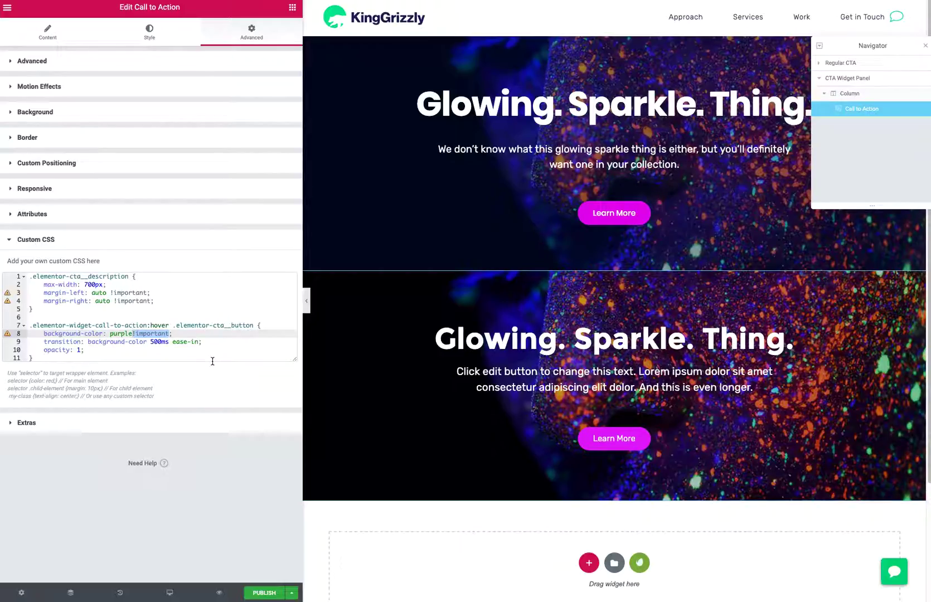
key("BackSpace")
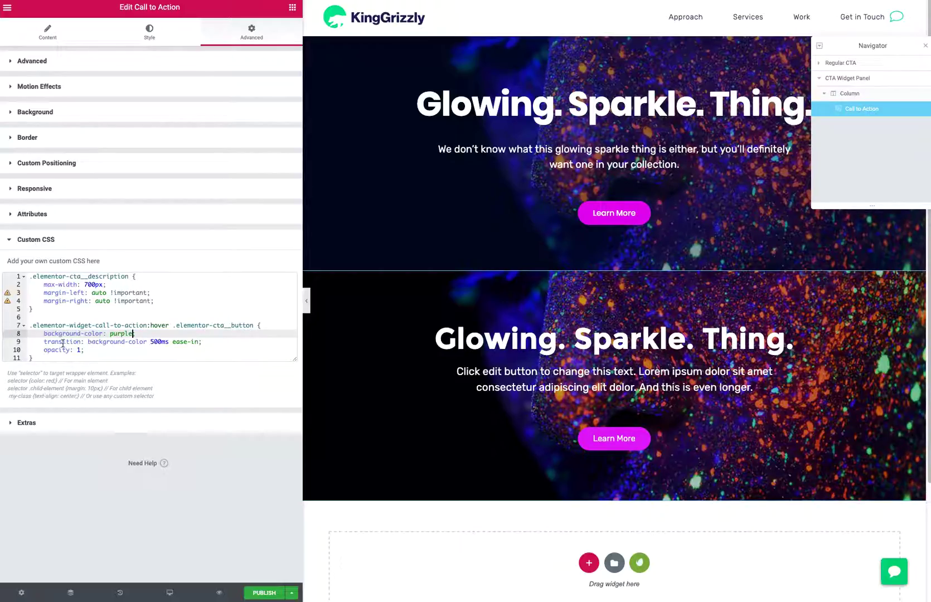
left_click_drag(45, 343, 199, 342)
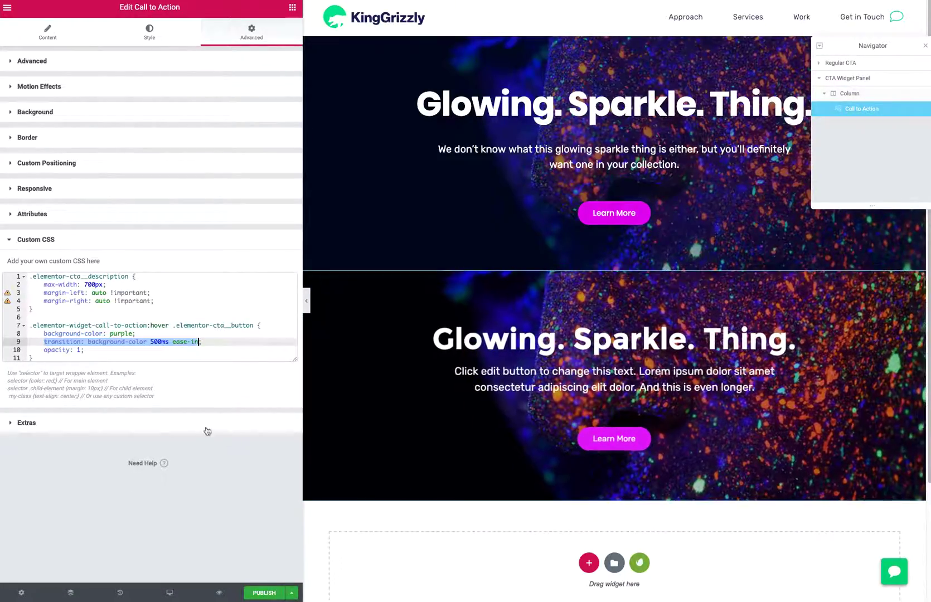
key("Up")
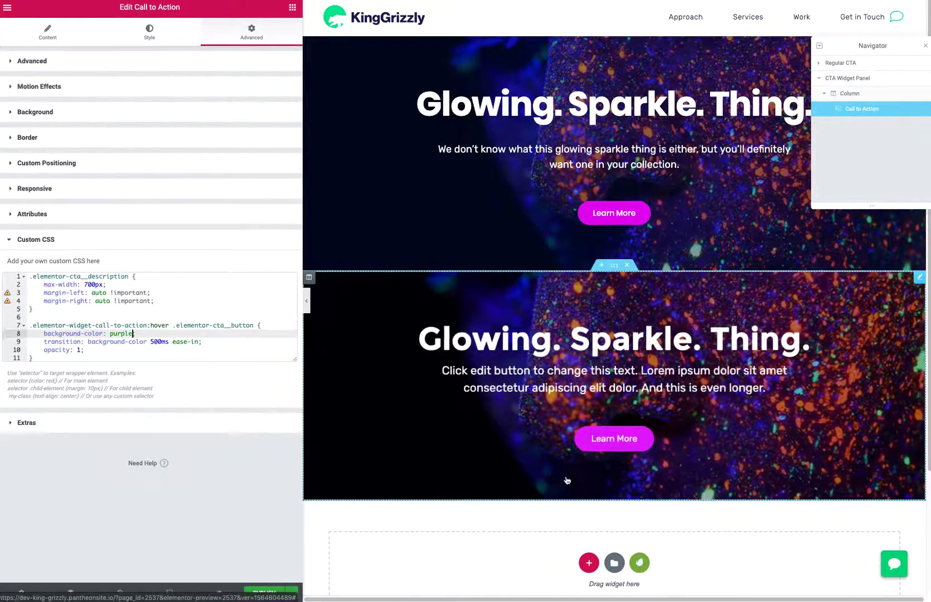
left_click(153, 343)
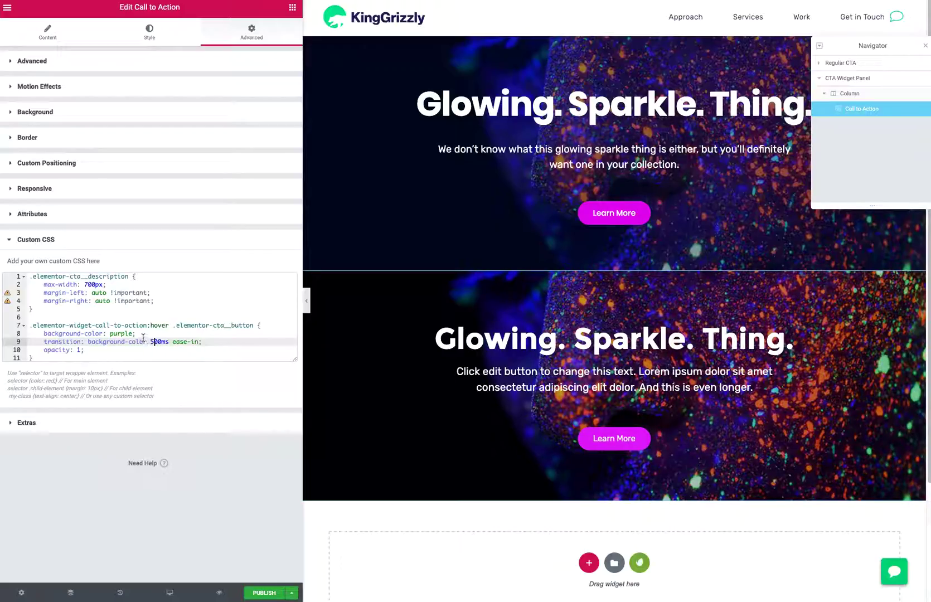
left_click(140, 334)
type("!important")
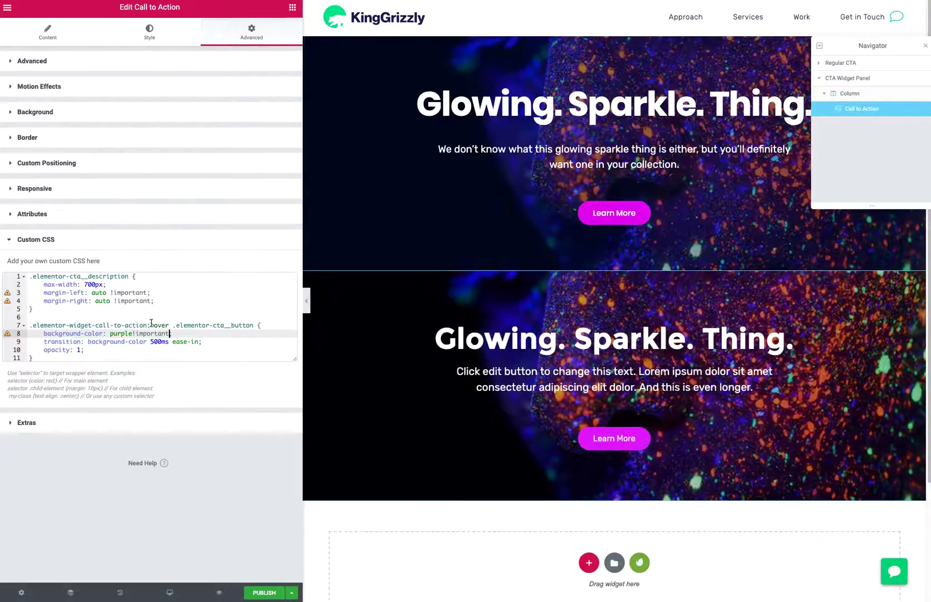
Step: Highlight the whole custom CSS, then compare both heroes with the editing panel hidden and show the panel again
left_click_drag(92, 357, 23, 274)
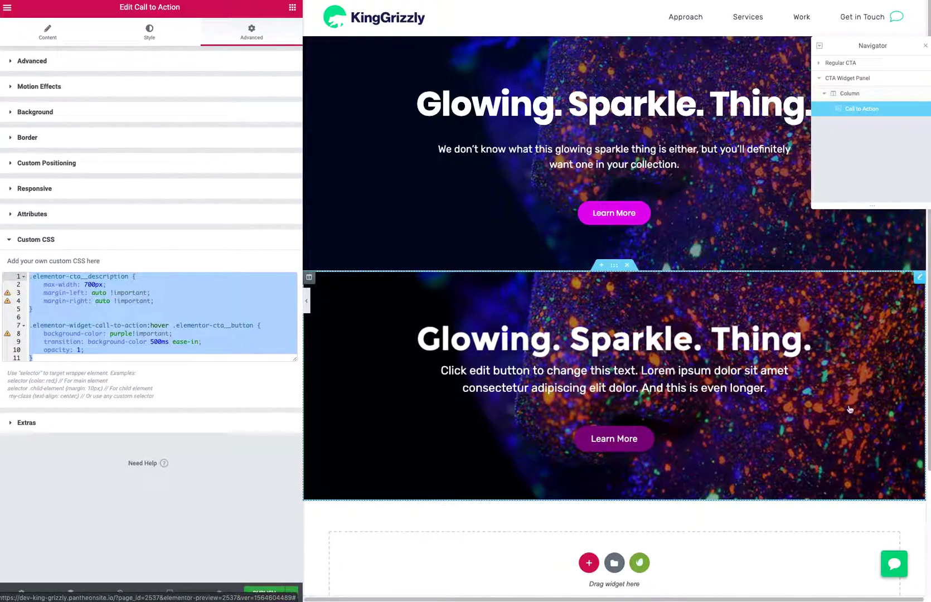
left_click(308, 302)
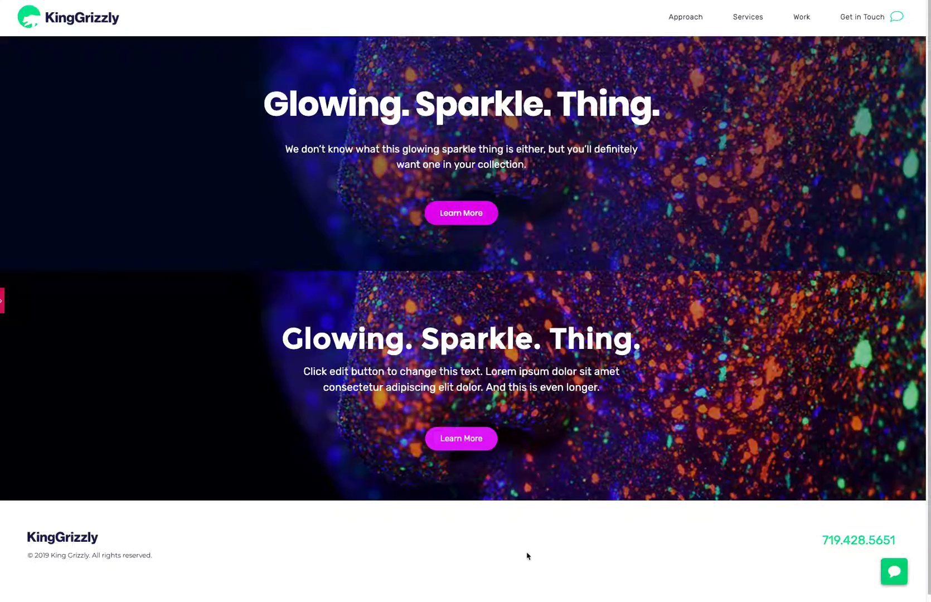
left_click(4, 300)
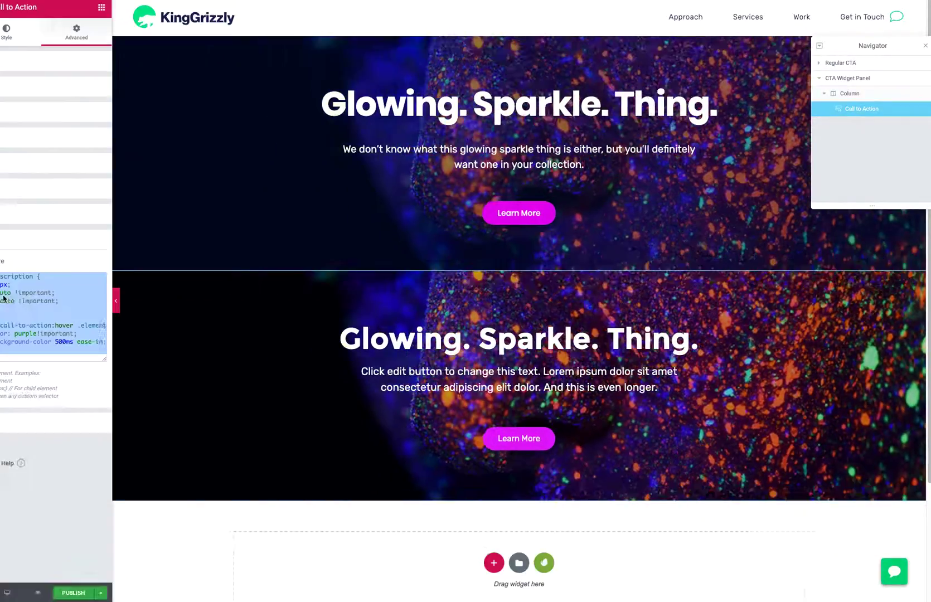
Step: Set the Call to Action's graphic element to Icon, using the default star
left_click(46, 41)
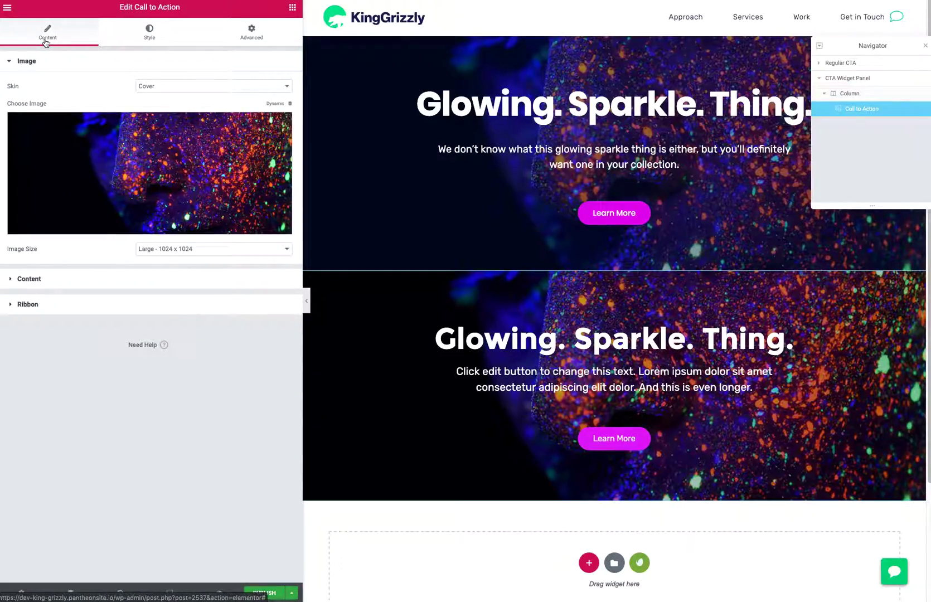
left_click(82, 278)
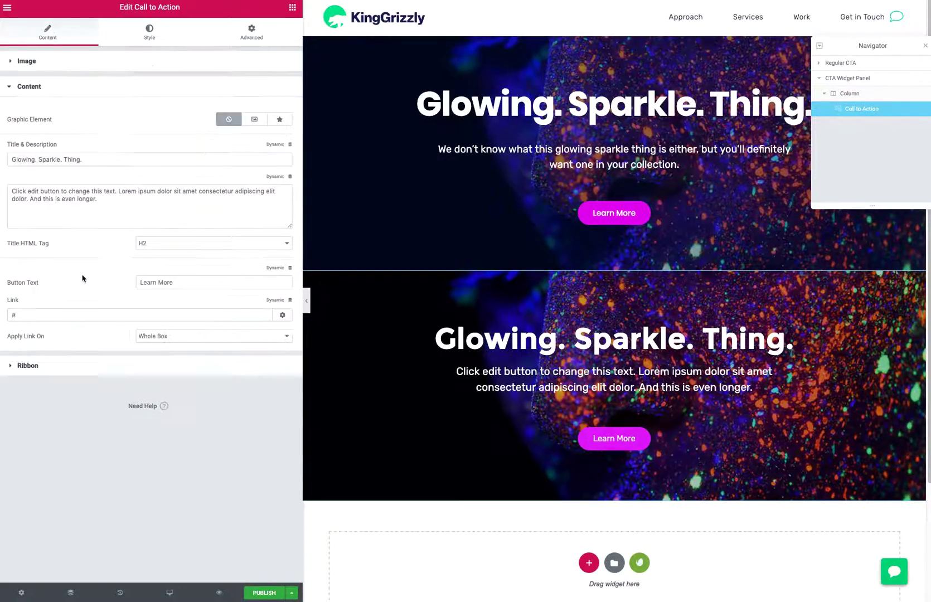
left_click(274, 121)
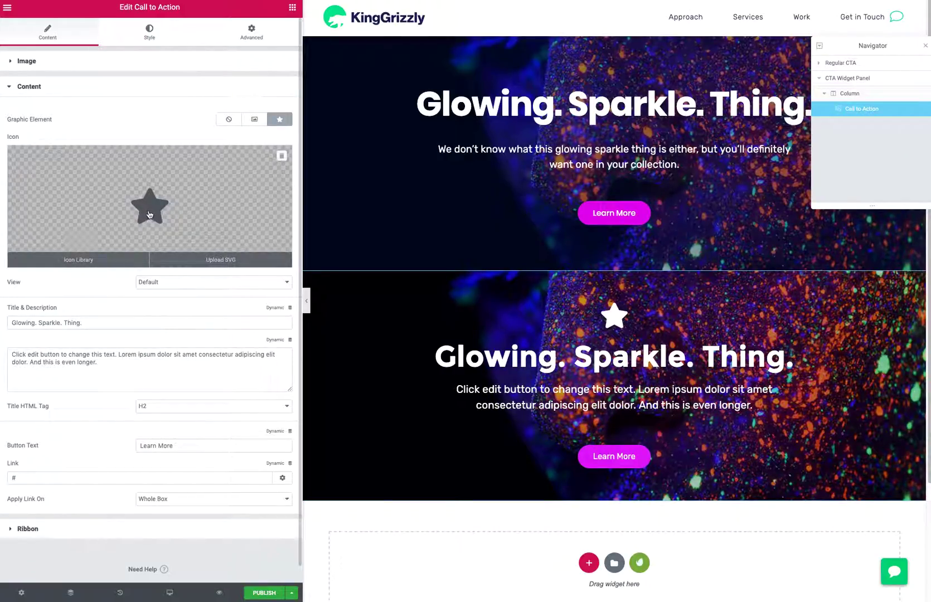